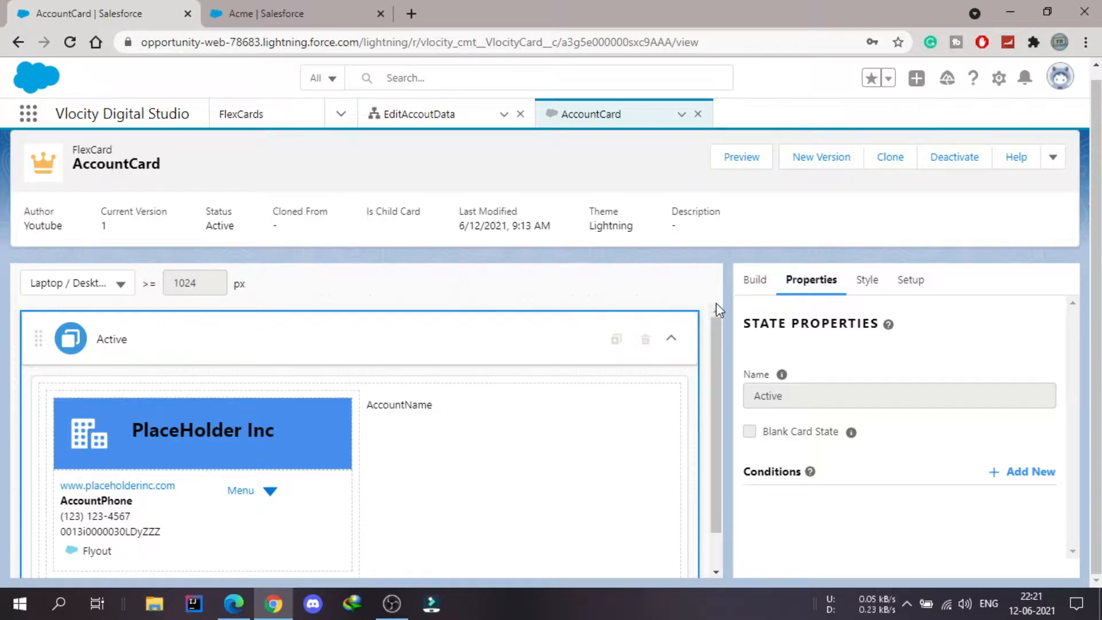
- Inspect the Omniscript action properties of the Menu element in the AccountCard FlexCard, and close them
{"action": "left_click_drag", "start_coordinate": [721, 357], "coordinate": [719, 417]}
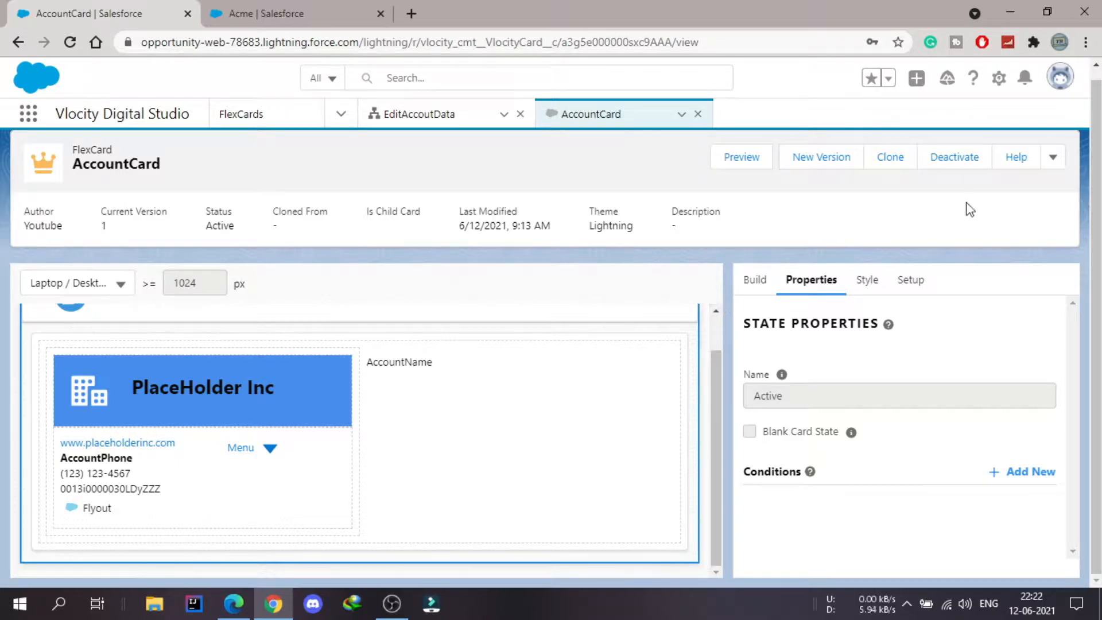
{"action": "left_click", "coordinate": [253, 450]}
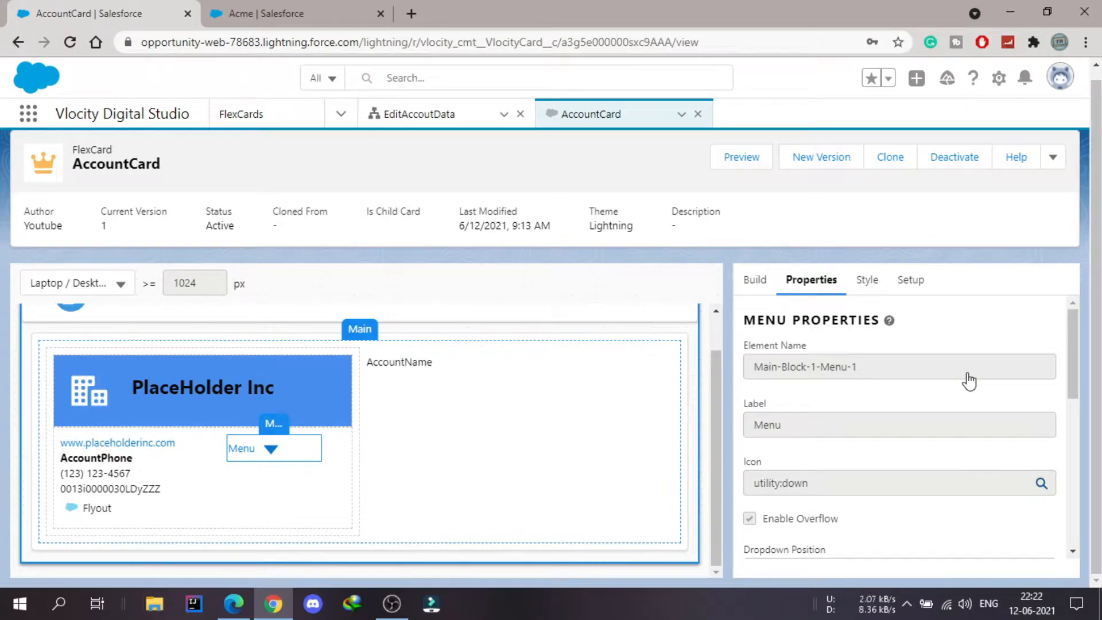
{"action": "left_click_drag", "start_coordinate": [1076, 387], "coordinate": [1076, 515]}
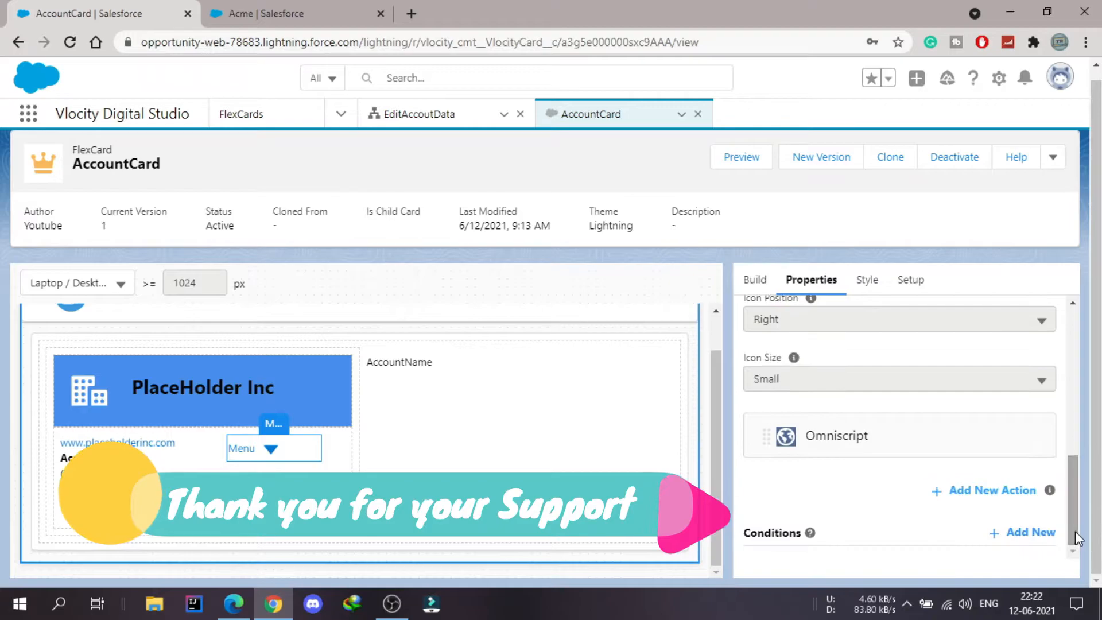
{"action": "mouse_move", "coordinate": [976, 443]}
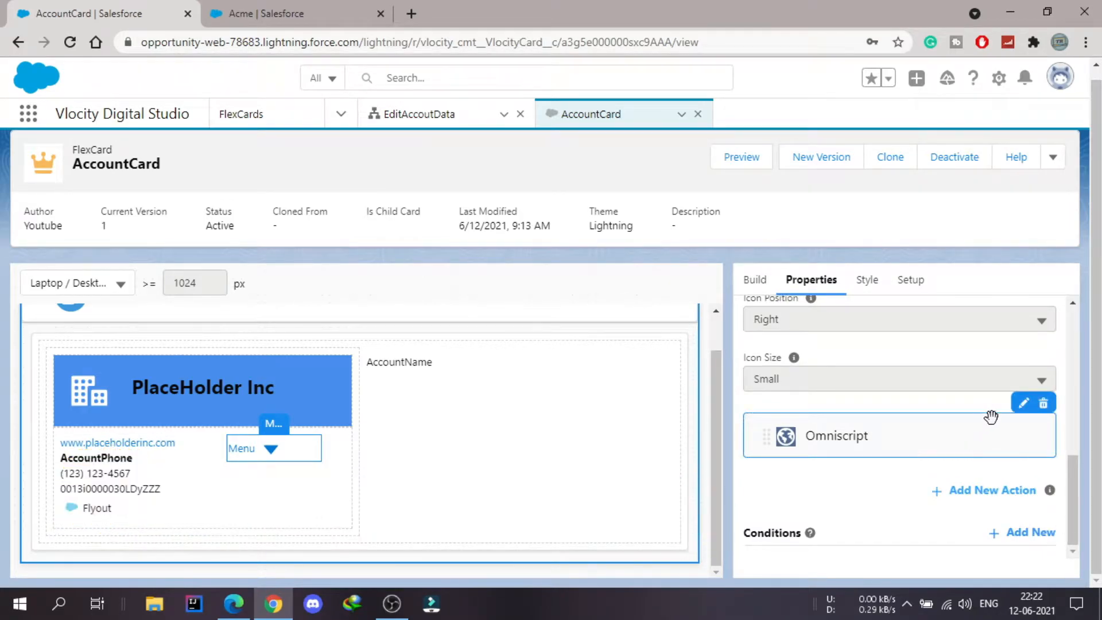
{"action": "left_click", "coordinate": [1022, 408]}
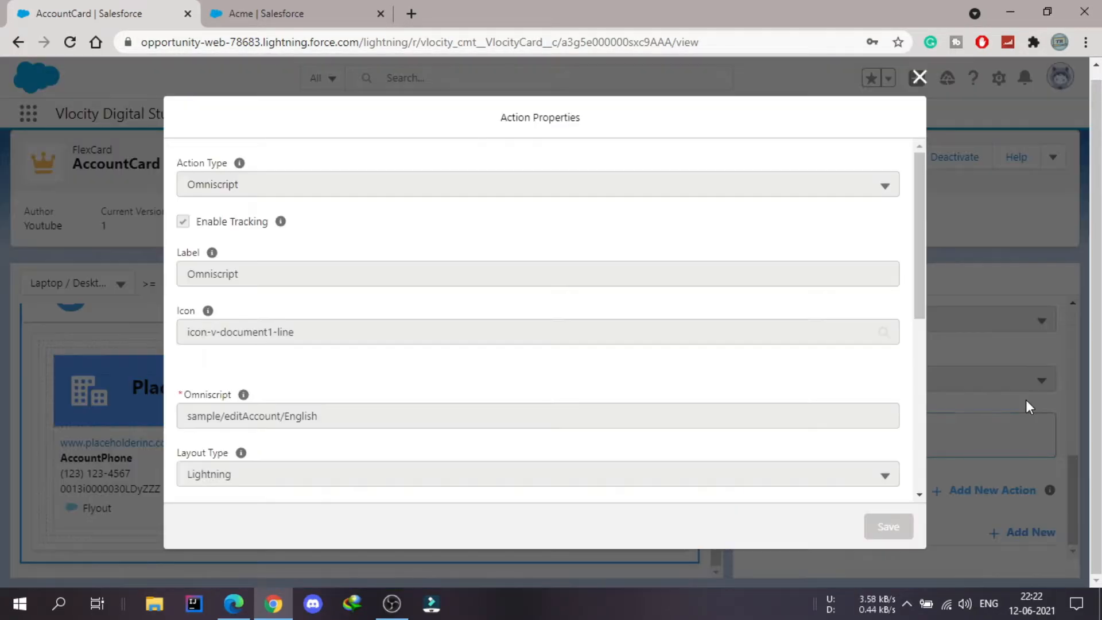
{"action": "left_click", "coordinate": [919, 79]}
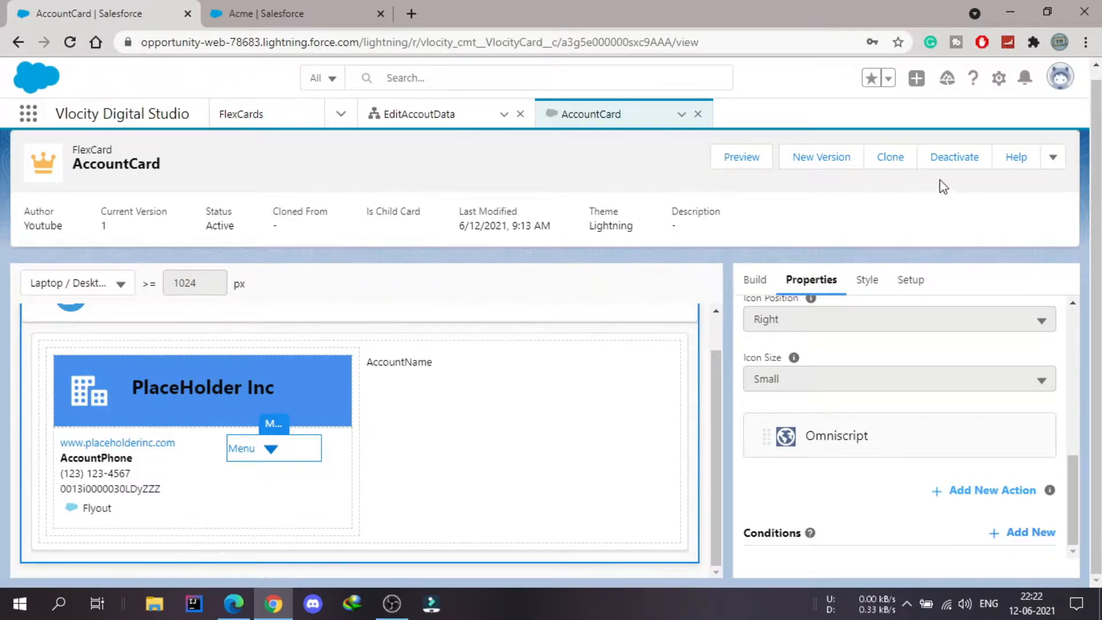
- Deactivate the AccountCard FlexCard, and review and save the Menu element's Omniscript action properties
{"action": "left_click", "coordinate": [954, 159]}
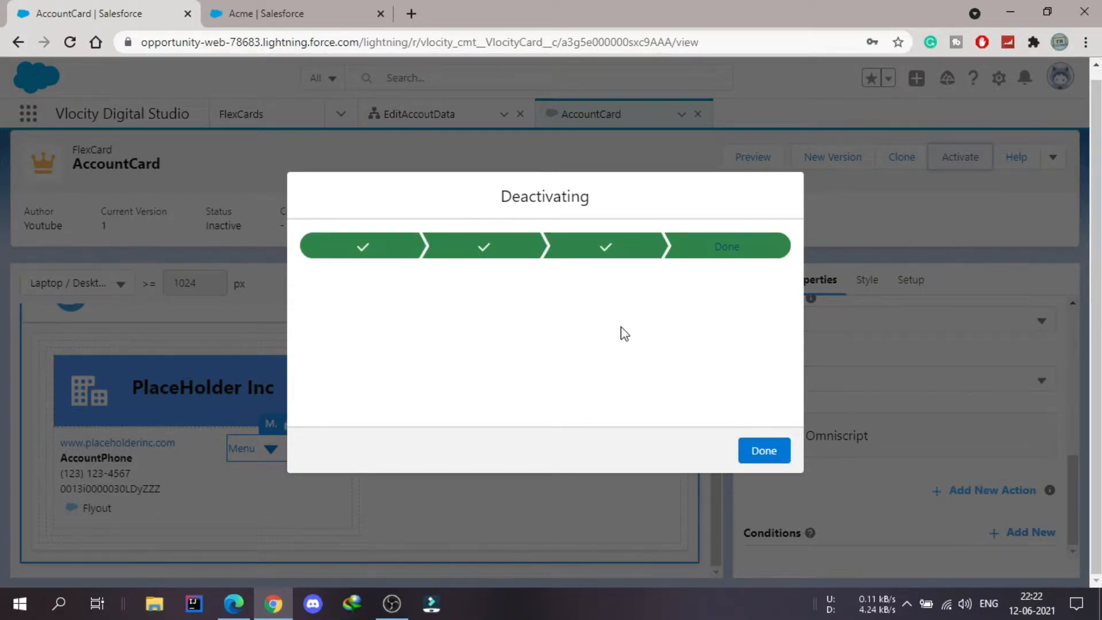
{"action": "left_click", "coordinate": [764, 454]}
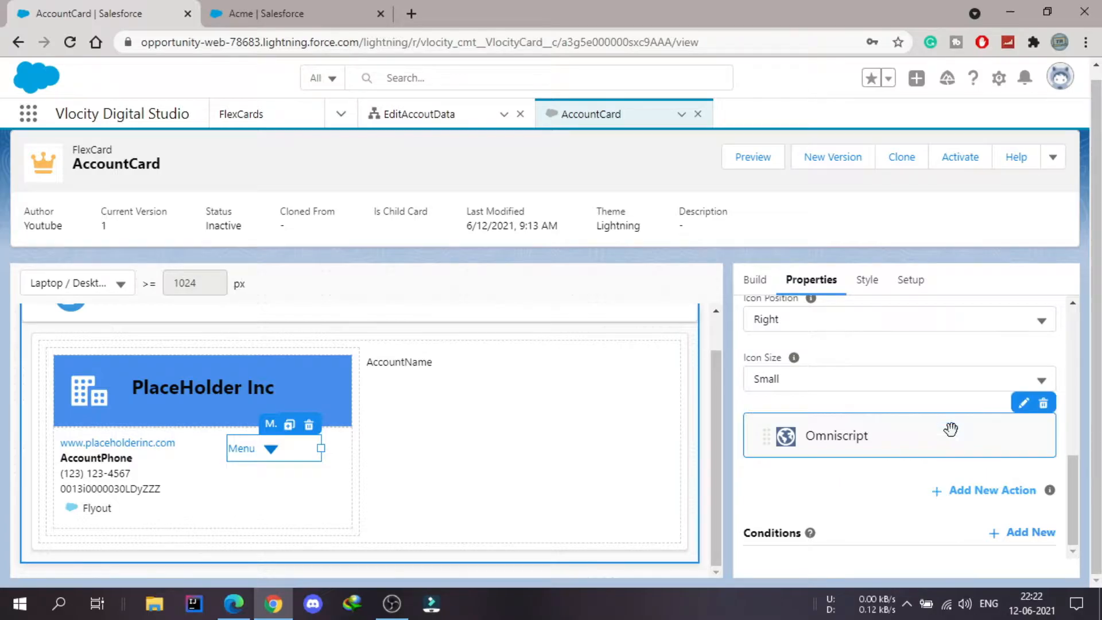
{"action": "left_click", "coordinate": [1024, 406]}
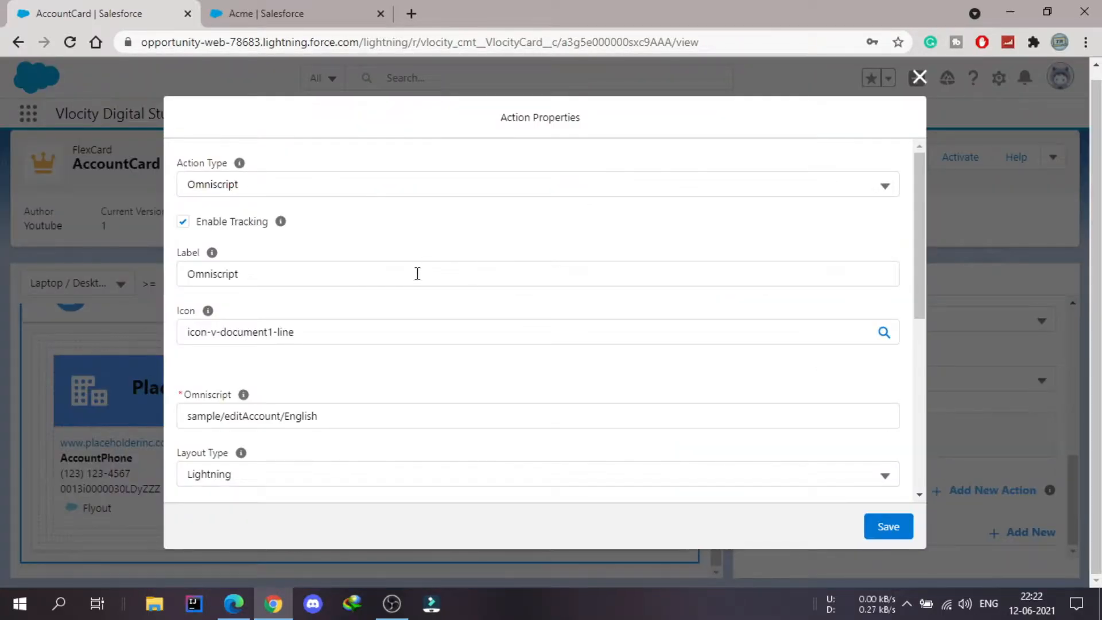
{"action": "scroll", "coordinate": [558, 365], "scroll_direction": "down", "scroll_amount": 1}
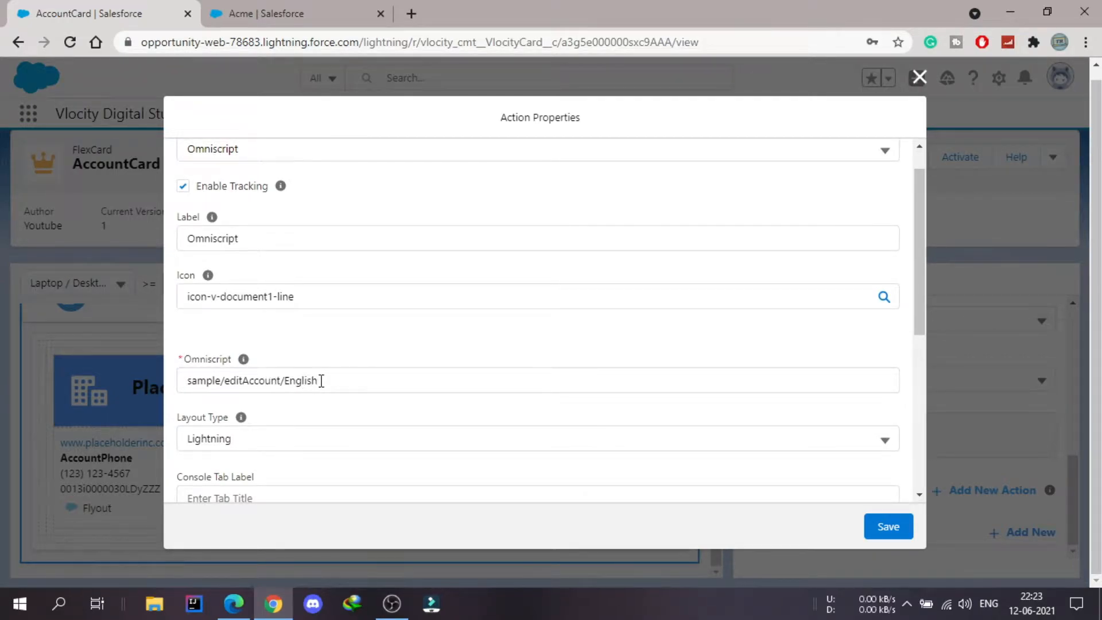
{"action": "left_click", "coordinate": [905, 529]}
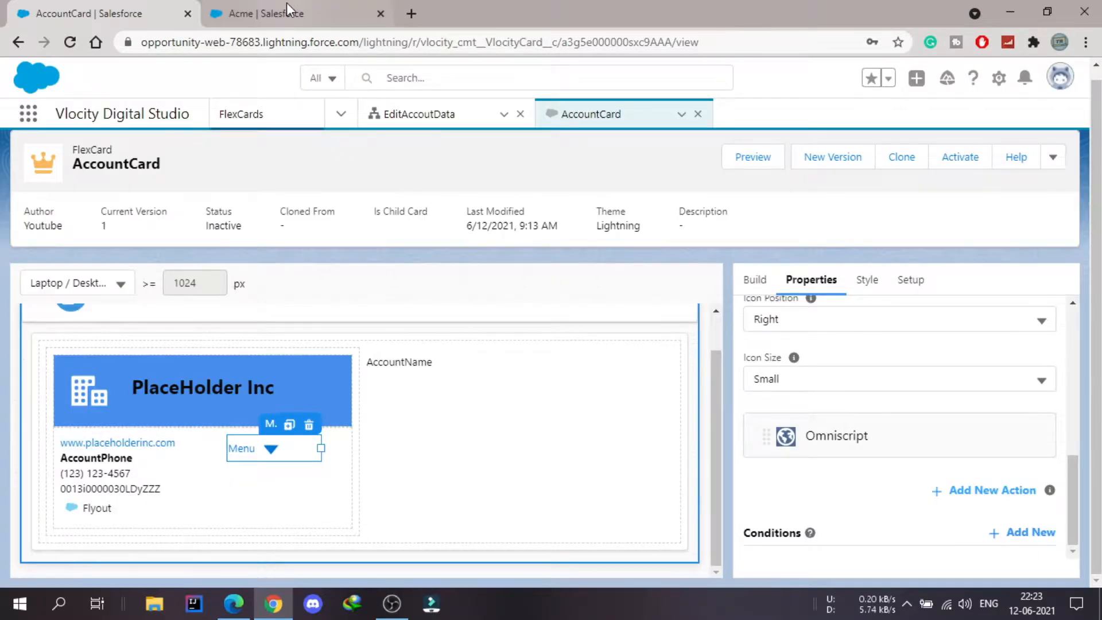
- Launch the Omniscript action from the card's Menu on the Acme account page, examine its form and close it
{"action": "left_click", "coordinate": [287, 4]}
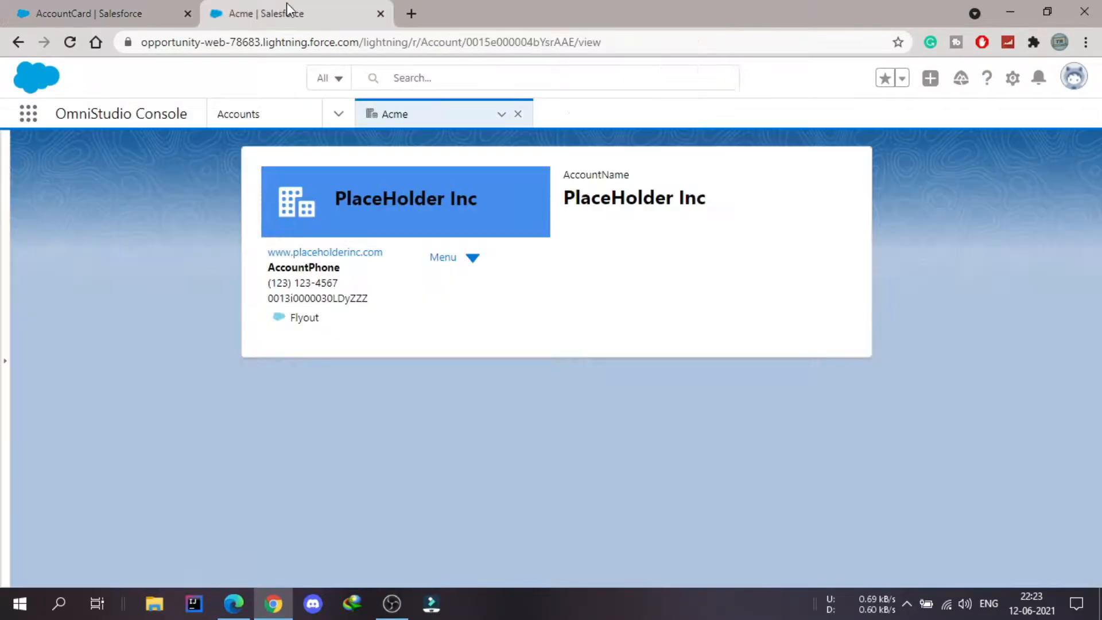
{"action": "left_click", "coordinate": [463, 267]}
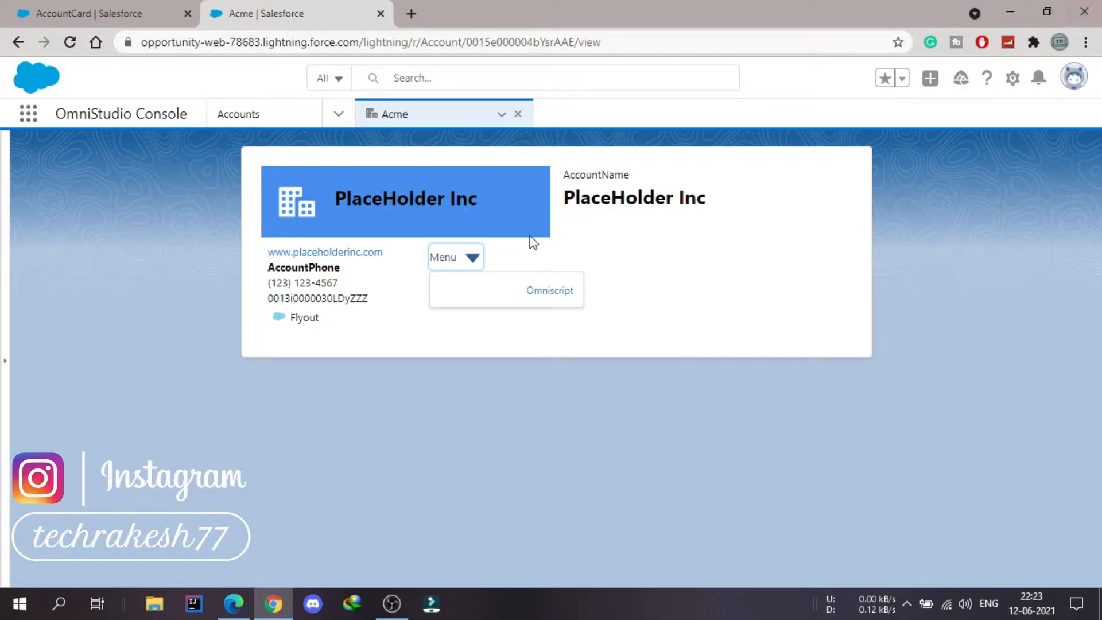
{"action": "left_click", "coordinate": [531, 293]}
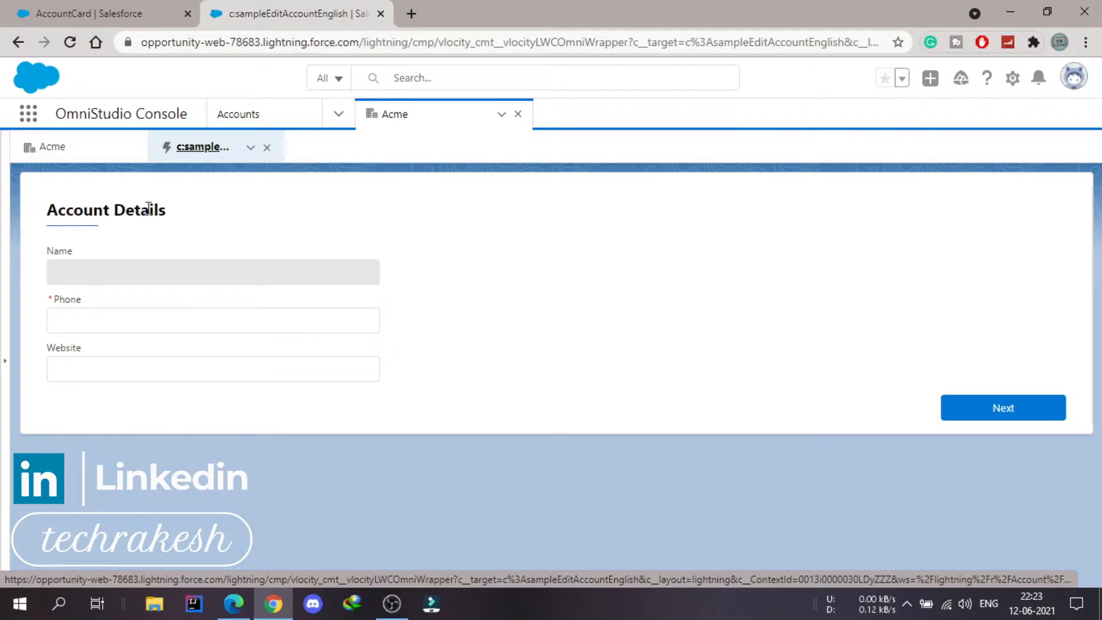
{"action": "left_click_drag", "start_coordinate": [39, 211], "coordinate": [258, 147]}
{"action": "left_click", "coordinate": [266, 147]}
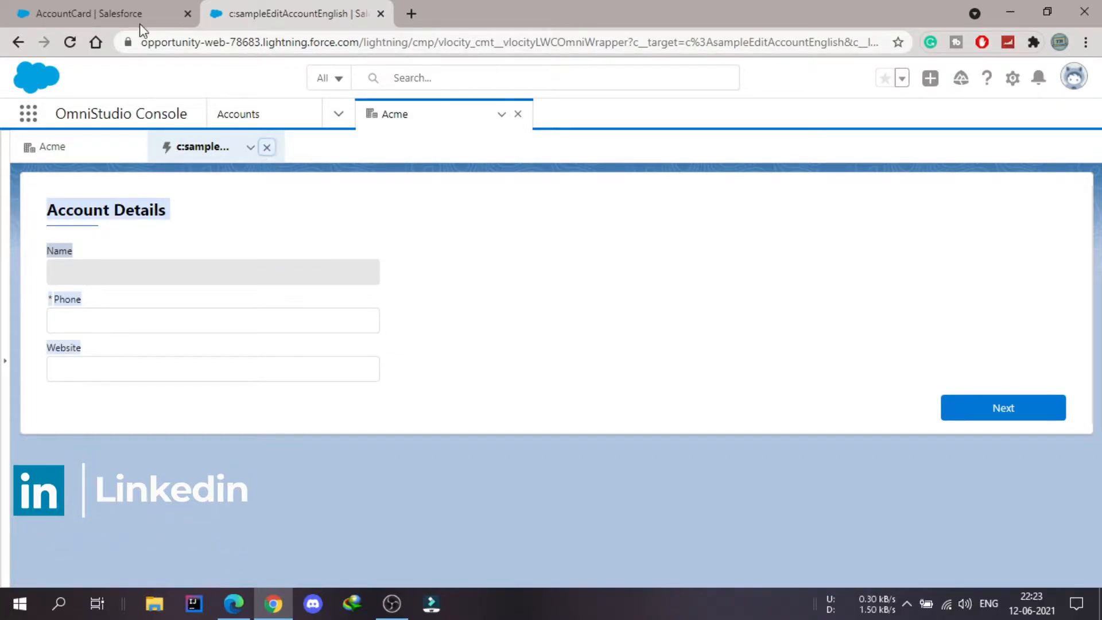
- Check the EditAccoutData OmniScript's type, subtype, language and active status in Vlocity Digital Studio, and return to the AccountCard
{"action": "left_click", "coordinate": [115, 7]}
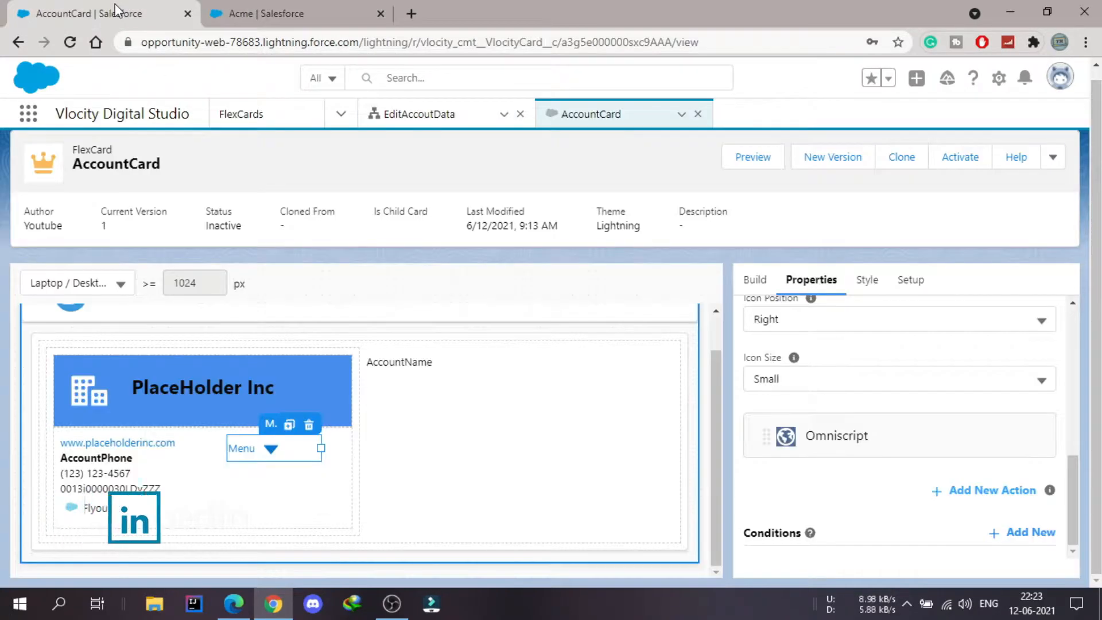
{"action": "left_click", "coordinate": [446, 124]}
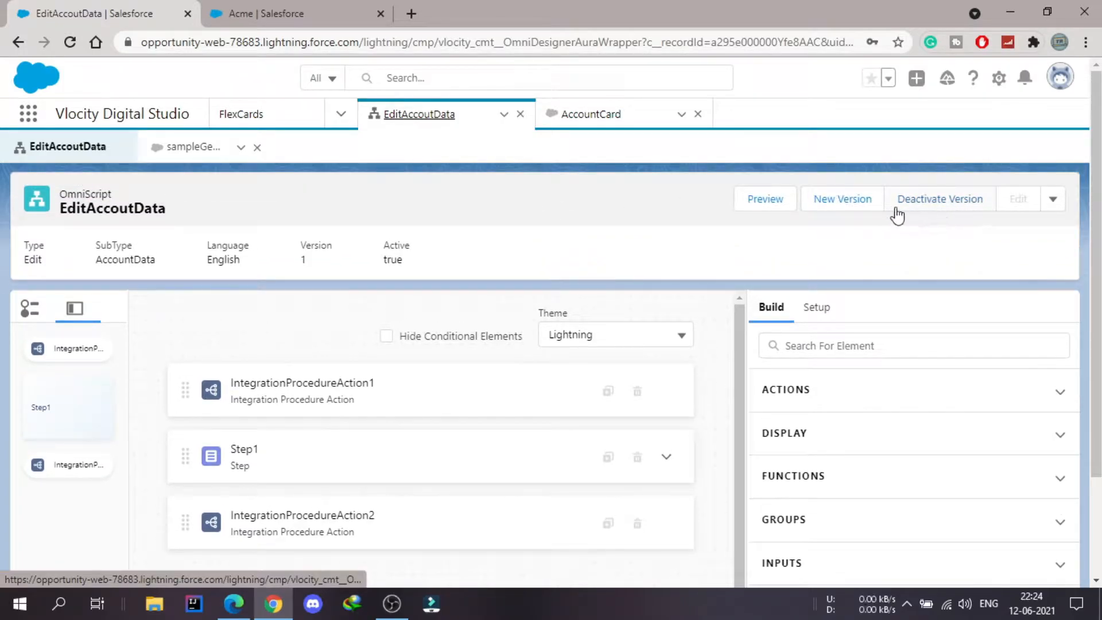
{"action": "left_click", "coordinate": [572, 117]}
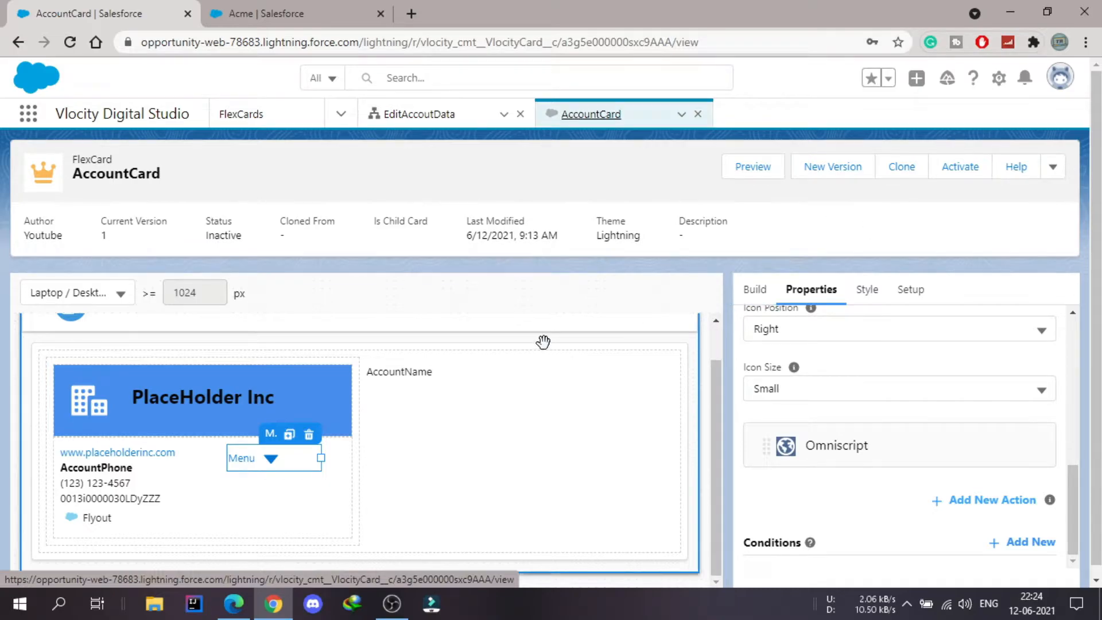
- Set the Menu element's Omniscript action to Edit/AccountData/English and save the action properties
{"action": "left_click", "coordinate": [281, 461]}
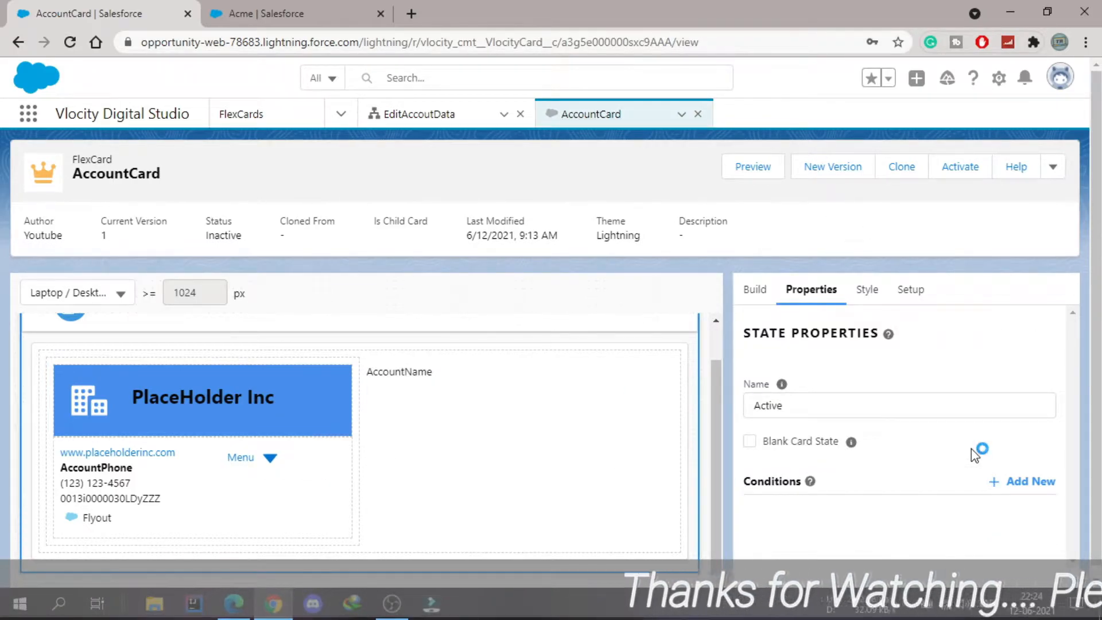
{"action": "left_click", "coordinate": [229, 458]}
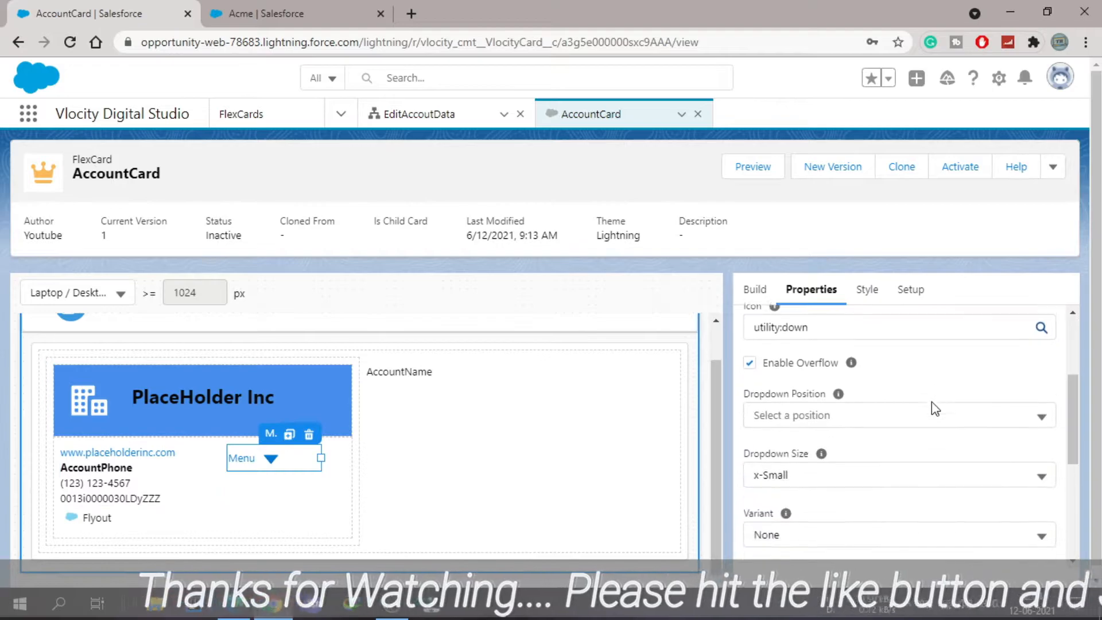
{"action": "scroll", "coordinate": [931, 402], "scroll_direction": "down", "scroll_amount": 5}
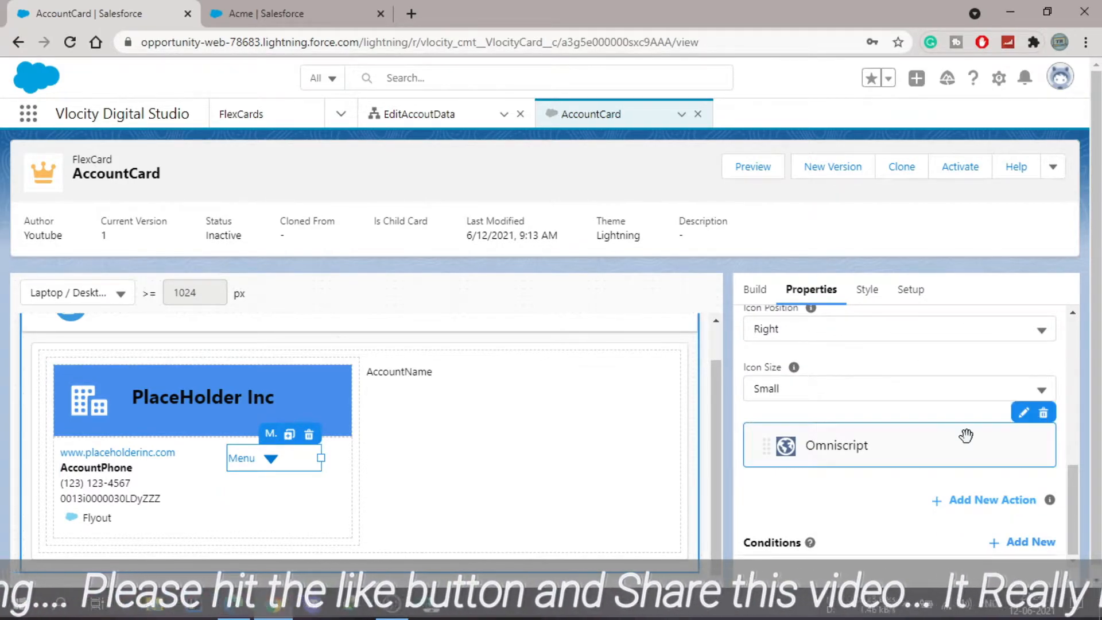
{"action": "left_click", "coordinate": [1023, 413]}
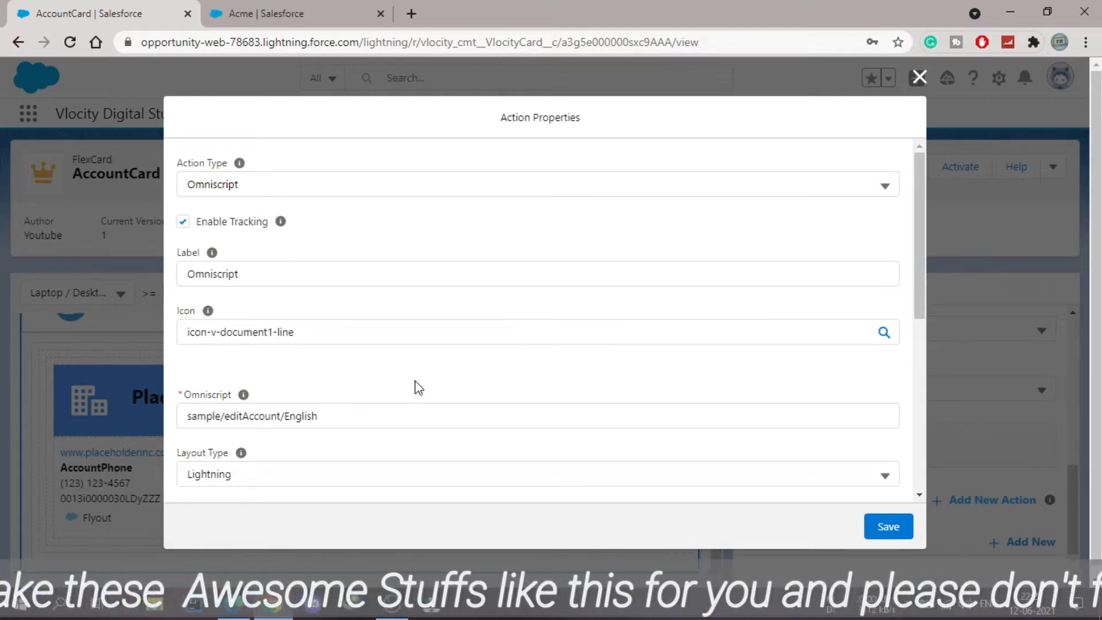
{"action": "scroll", "coordinate": [437, 386], "scroll_direction": "down", "scroll_amount": 2}
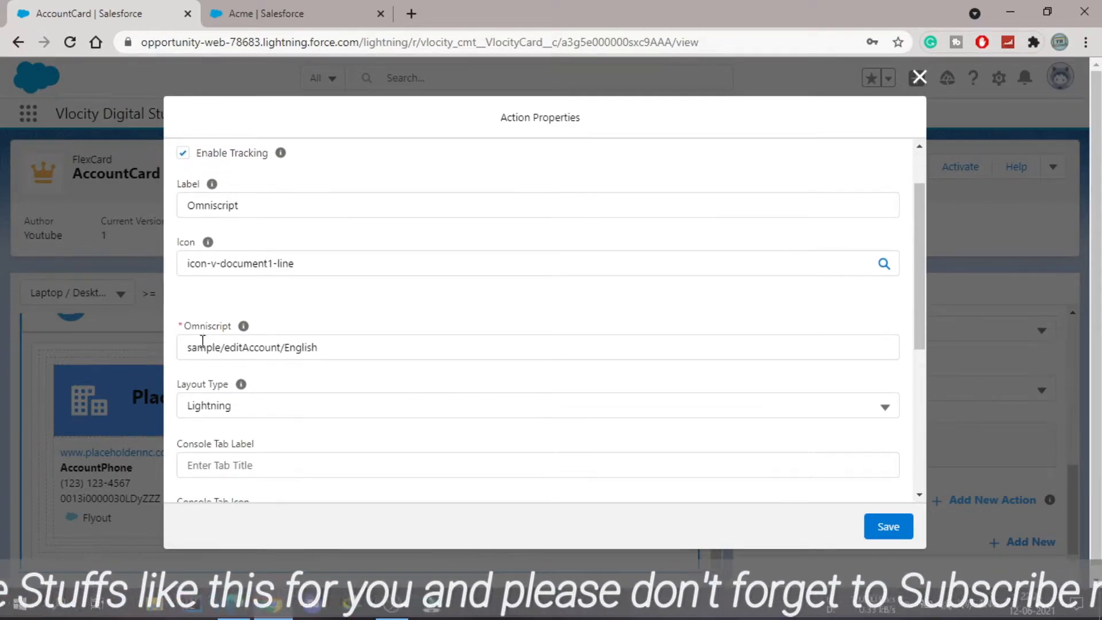
{"action": "left_click", "coordinate": [371, 346]}
{"action": "key", "text": "BackSpace"}
{"action": "key", "text": "BackSpace"}
{"action": "key", "text": "BackSpace"}
{"action": "key", "text": "BackSpace"}
{"action": "key", "text": "BackSpace"}
{"action": "key", "text": "BackSpace"}
{"action": "key", "text": "BackSpace"}
{"action": "key", "text": "BackSpace"}
{"action": "key", "text": "BackSpace"}
{"action": "key", "text": "BackSpace"}
{"action": "key", "text": "BackSpace"}
{"action": "key", "text": "BackSpace"}
{"action": "key", "text": "BackSpace"}
{"action": "key", "text": "BackSpace"}
{"action": "key", "text": "BackSpace"}
{"action": "key", "text": "BackSpace"}
{"action": "key", "text": "BackSpace"}
{"action": "key", "text": "BackSpace"}
{"action": "key", "text": "BackSpace"}
{"action": "key", "text": "BackSpace"}
{"action": "key", "text": "BackSpace"}
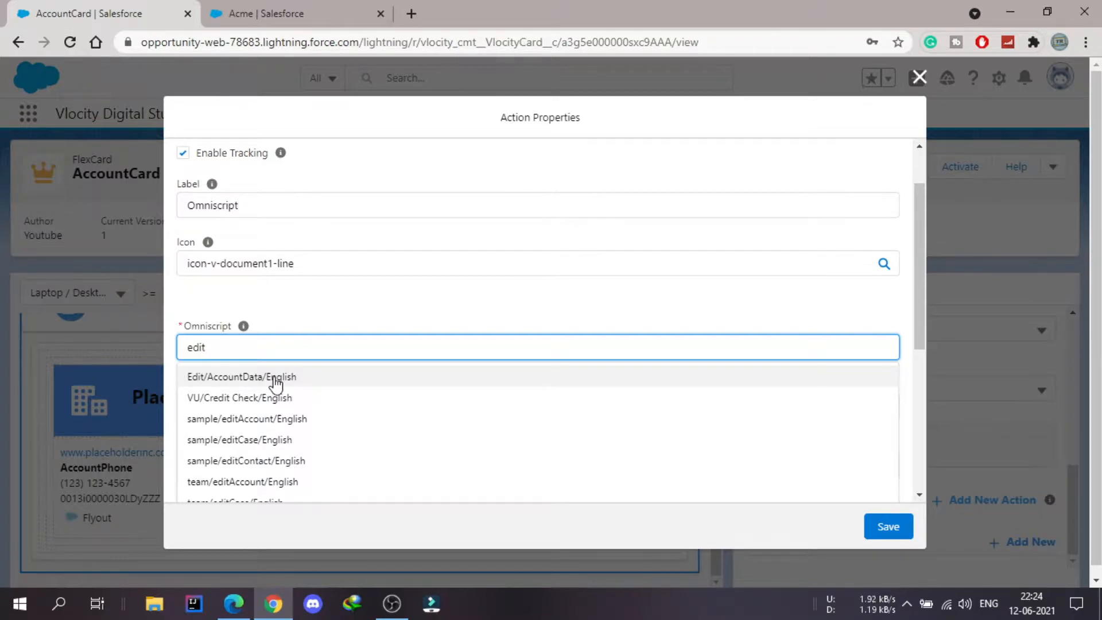
{"action": "left_click", "coordinate": [325, 378]}
{"action": "left_click", "coordinate": [898, 533]}
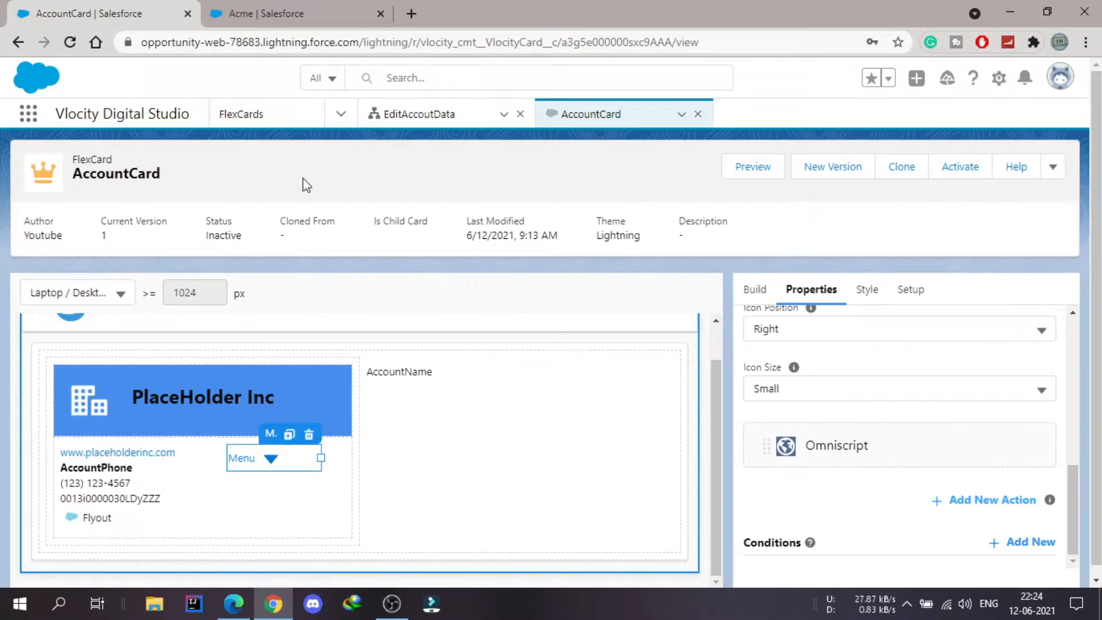
- Reload the Acme account page to check its card, and activate the AccountCard FlexCard
{"action": "left_click", "coordinate": [270, 13]}
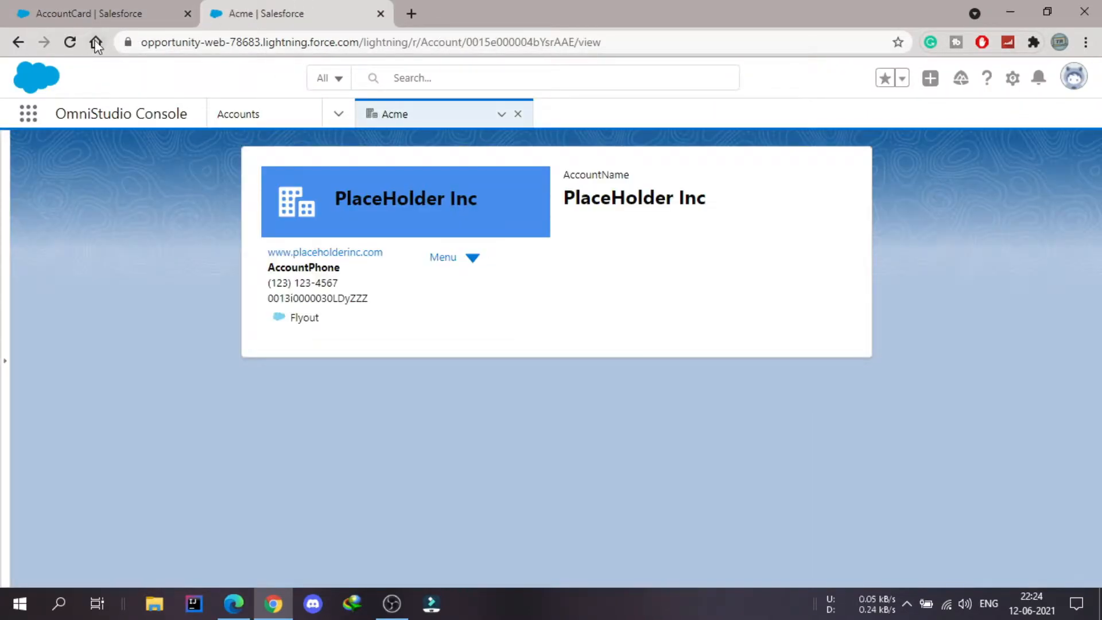
{"action": "left_click", "coordinate": [71, 43]}
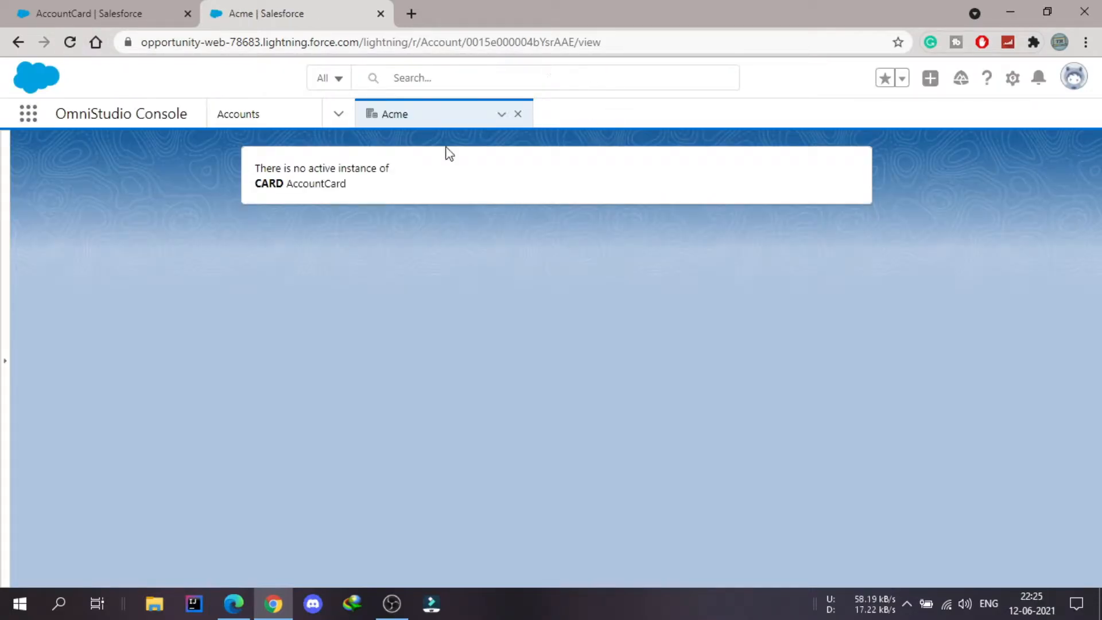
{"action": "left_click", "coordinate": [115, 9]}
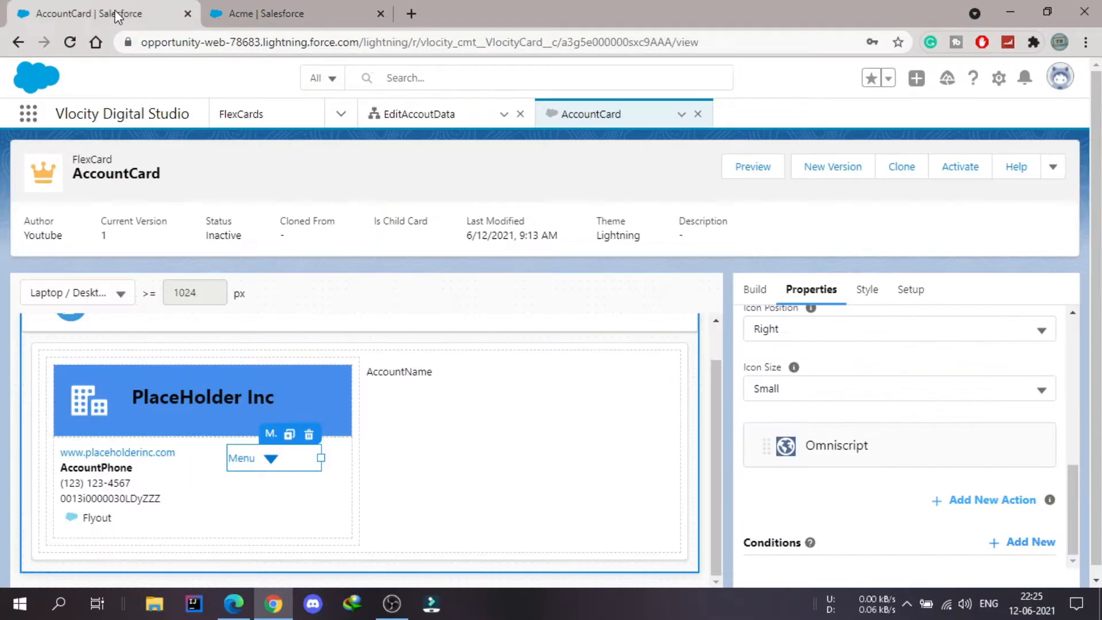
{"action": "left_click", "coordinate": [963, 171]}
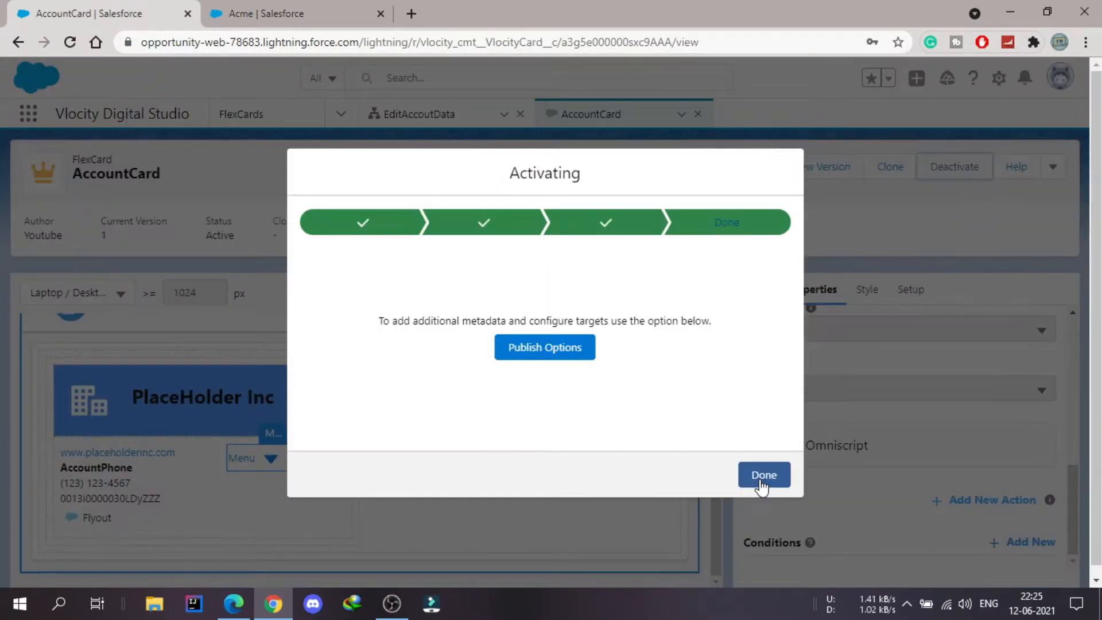
{"action": "left_click", "coordinate": [764, 453]}
- Reload the Acme account page and launch the Omniscript action from the card's Menu
{"action": "left_click", "coordinate": [265, 7]}
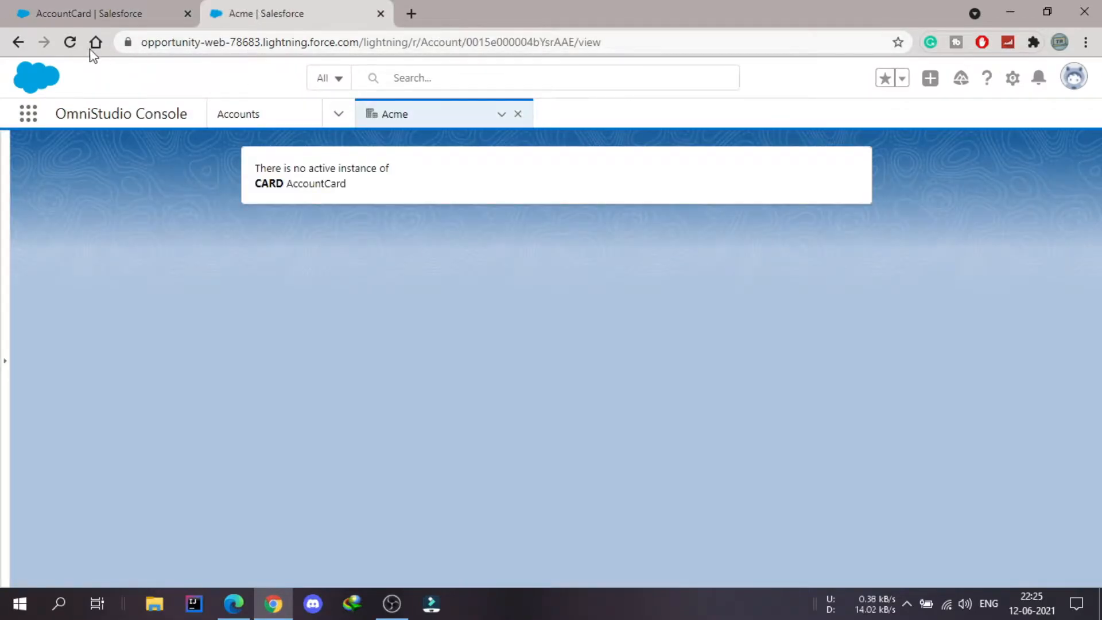
{"action": "left_click", "coordinate": [69, 42]}
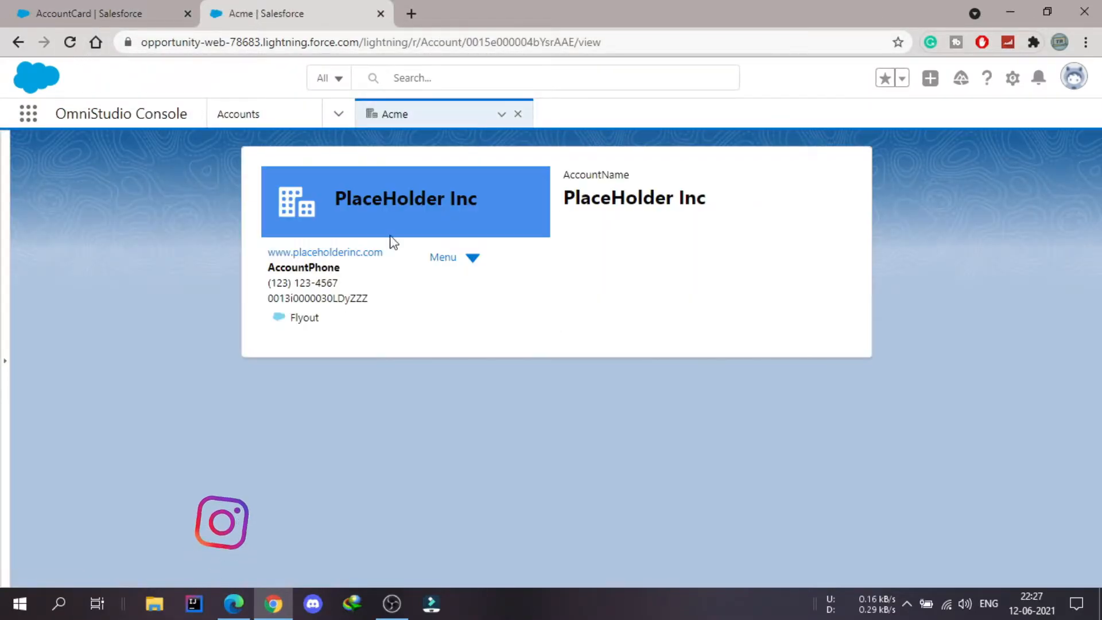
{"action": "left_click", "coordinate": [473, 259]}
{"action": "left_click", "coordinate": [544, 294]}
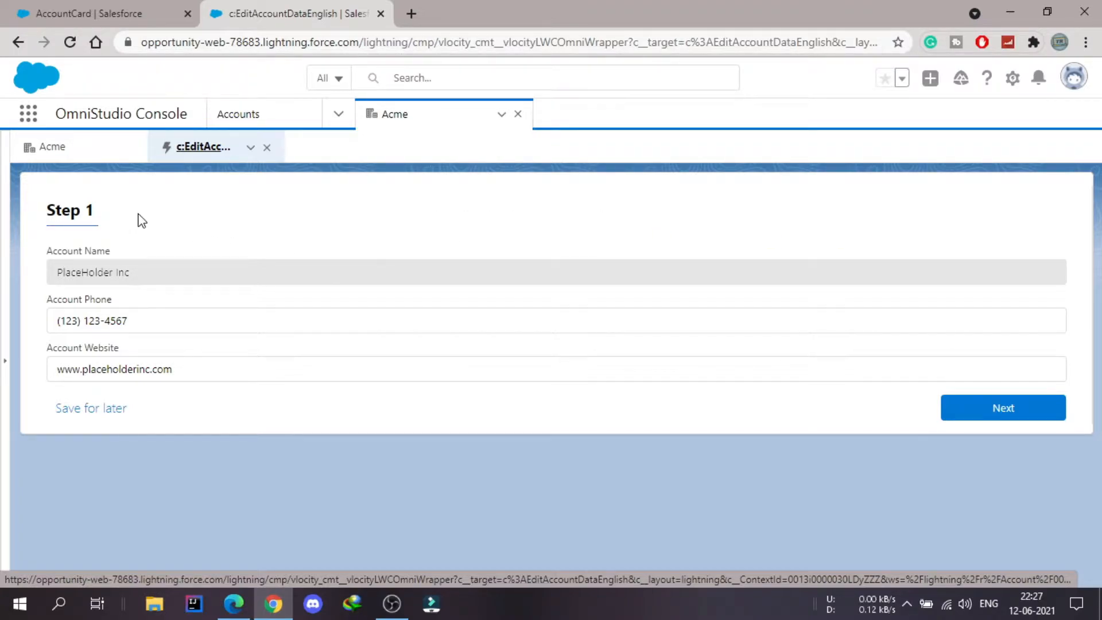
- Compare the Acme card and its Menu options with the opened account edit form
{"action": "left_click", "coordinate": [57, 151]}
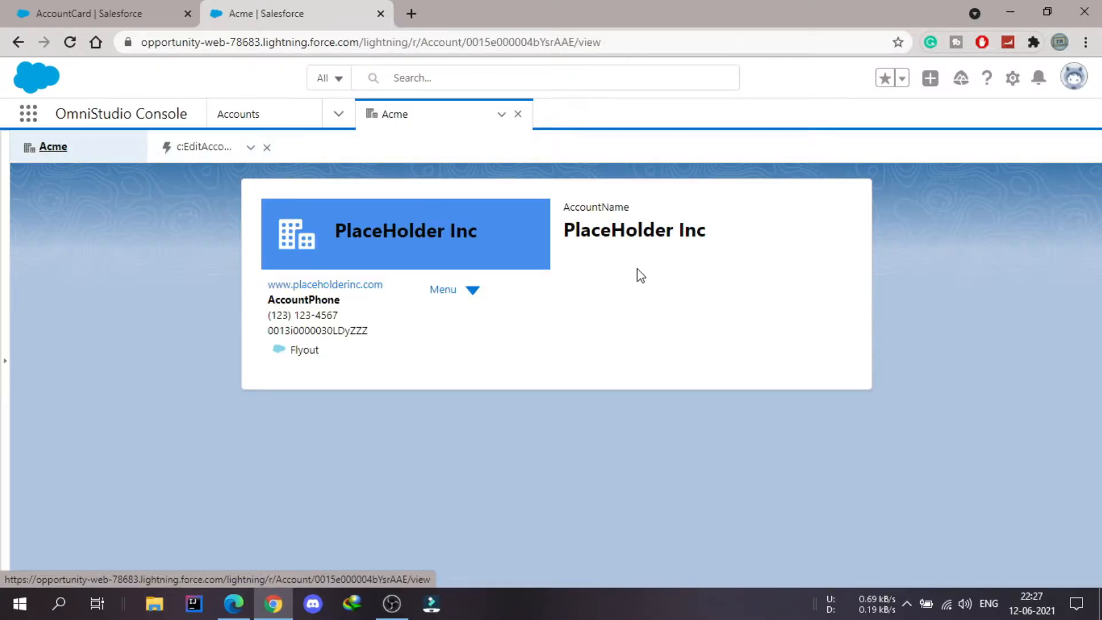
{"action": "left_click", "coordinate": [470, 291]}
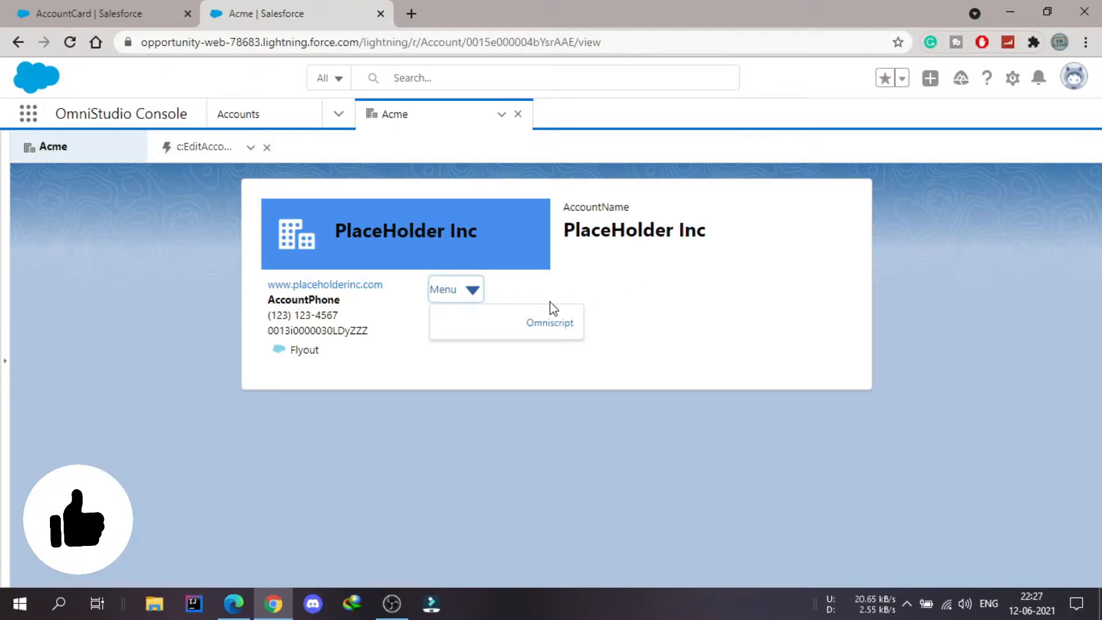
{"action": "left_click", "coordinate": [196, 151]}
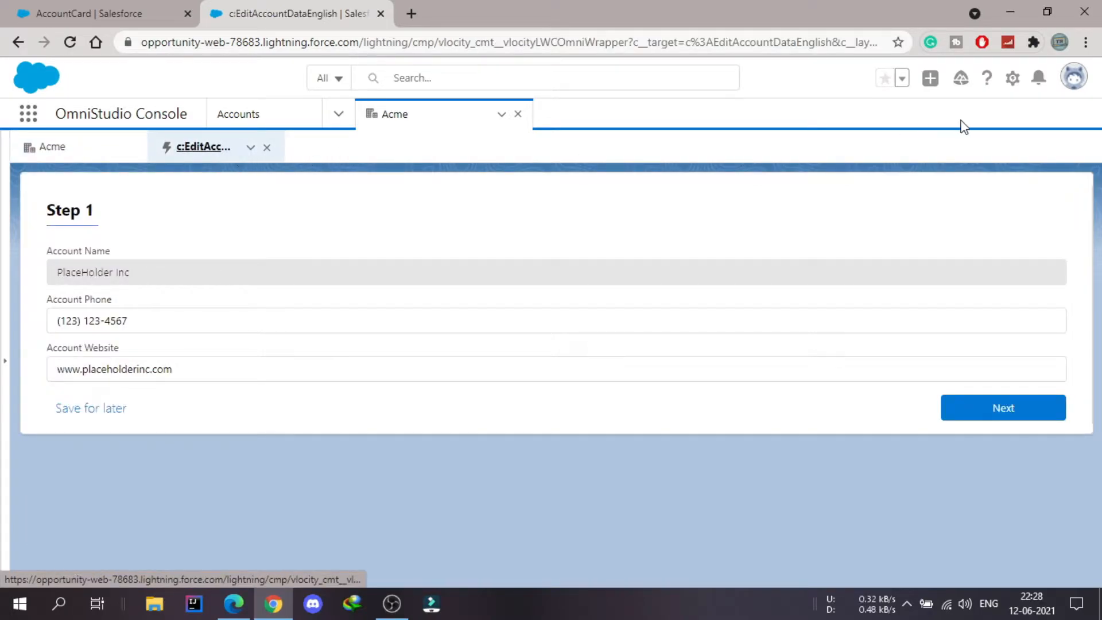
- Find the Debug Mode page in Setup and enable debug mode for the last-logged-in administrator
{"action": "left_click", "coordinate": [1013, 86]}
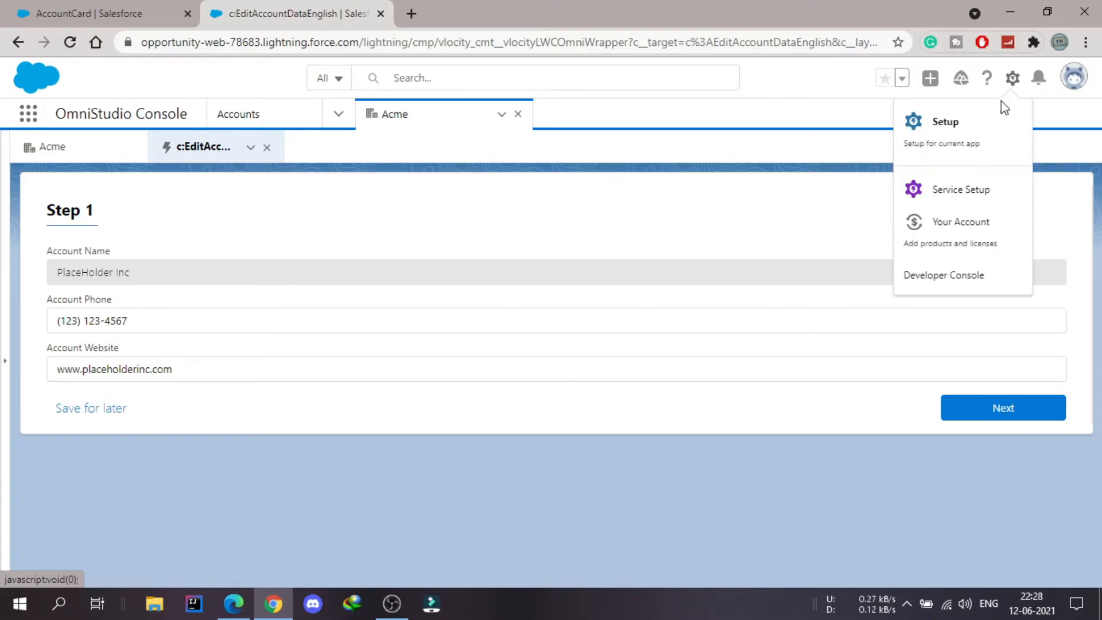
{"action": "left_click", "coordinate": [957, 126]}
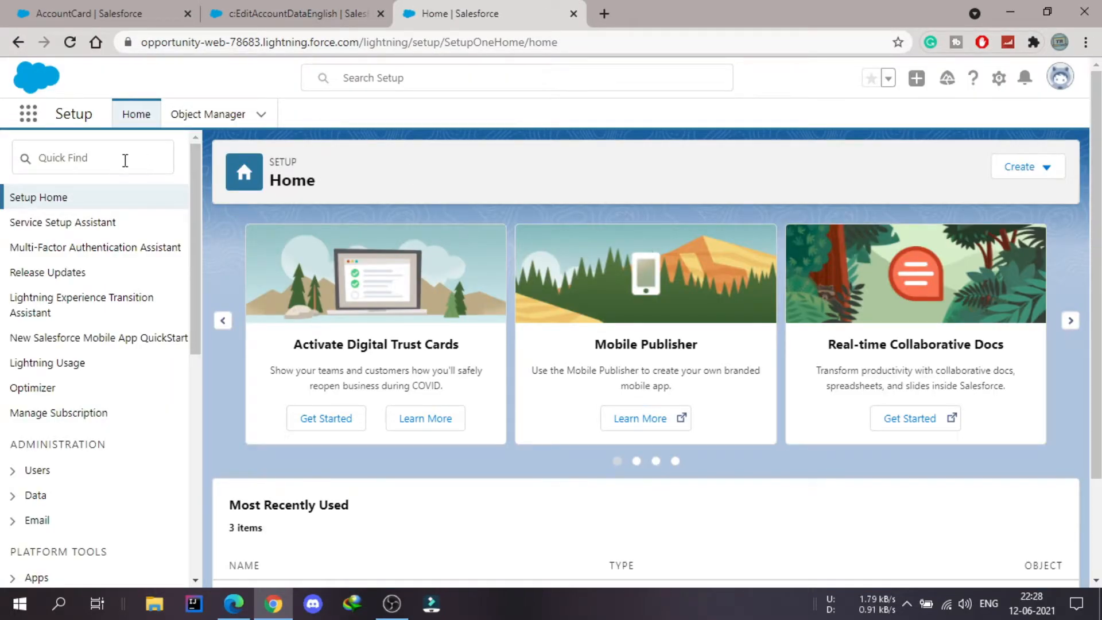
{"action": "left_click", "coordinate": [112, 161]}
{"action": "type", "text": "d"}
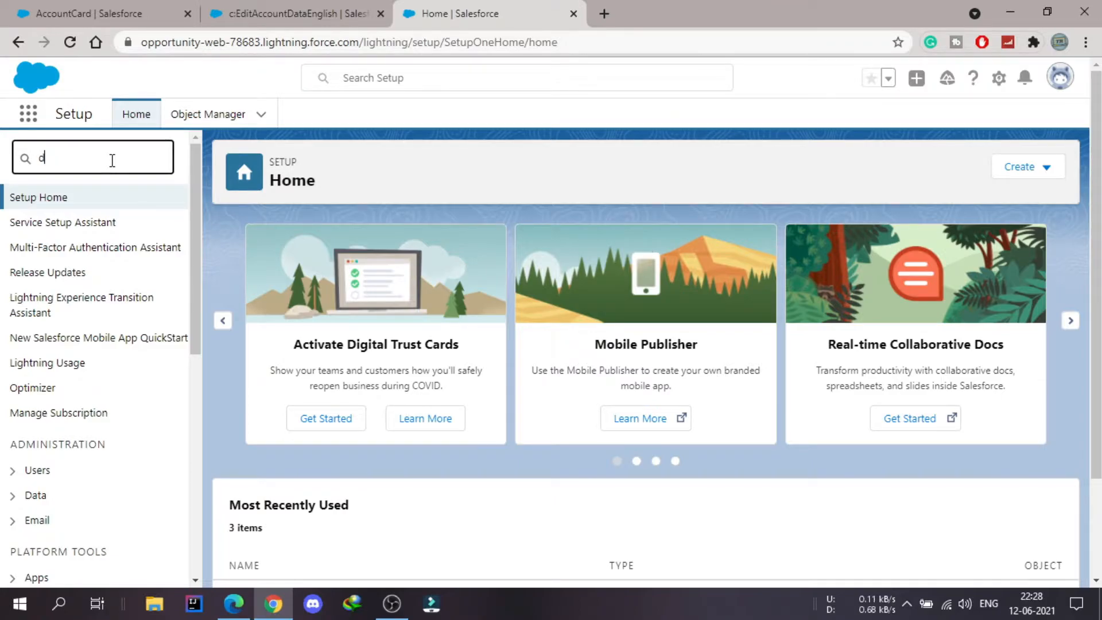
{"action": "type", "text": "ebug"}
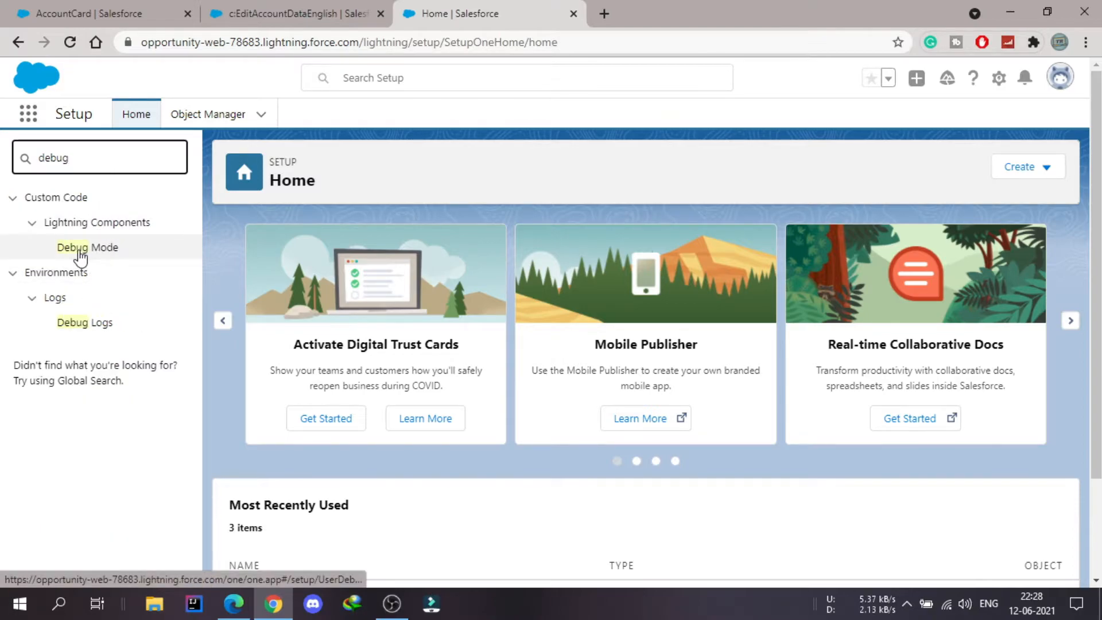
{"action": "left_click", "coordinate": [110, 253]}
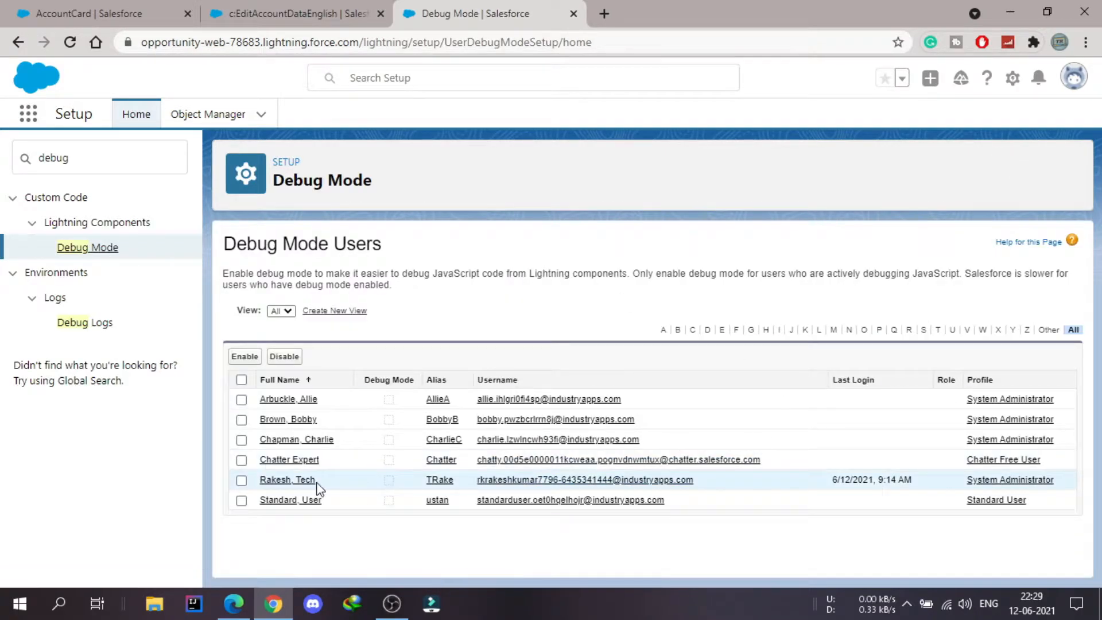
{"action": "left_click", "coordinate": [241, 480]}
{"action": "left_click", "coordinate": [245, 357]}
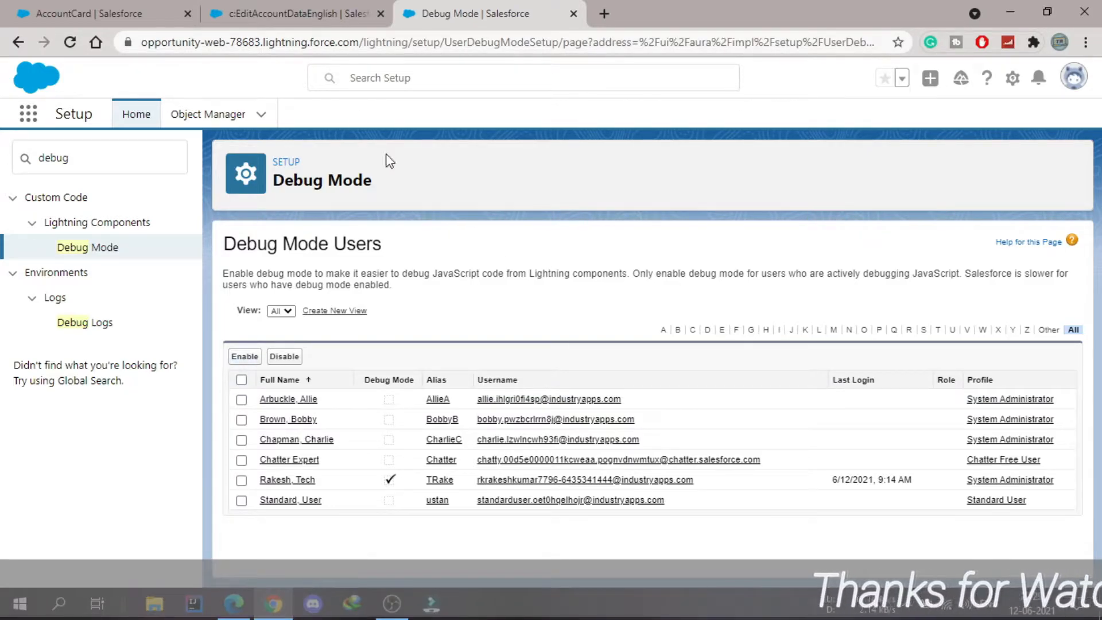
- Close the account edit form, reload the Acme account page and relaunch the Omniscript action from the card's Menu
{"action": "left_click", "coordinate": [288, 13]}
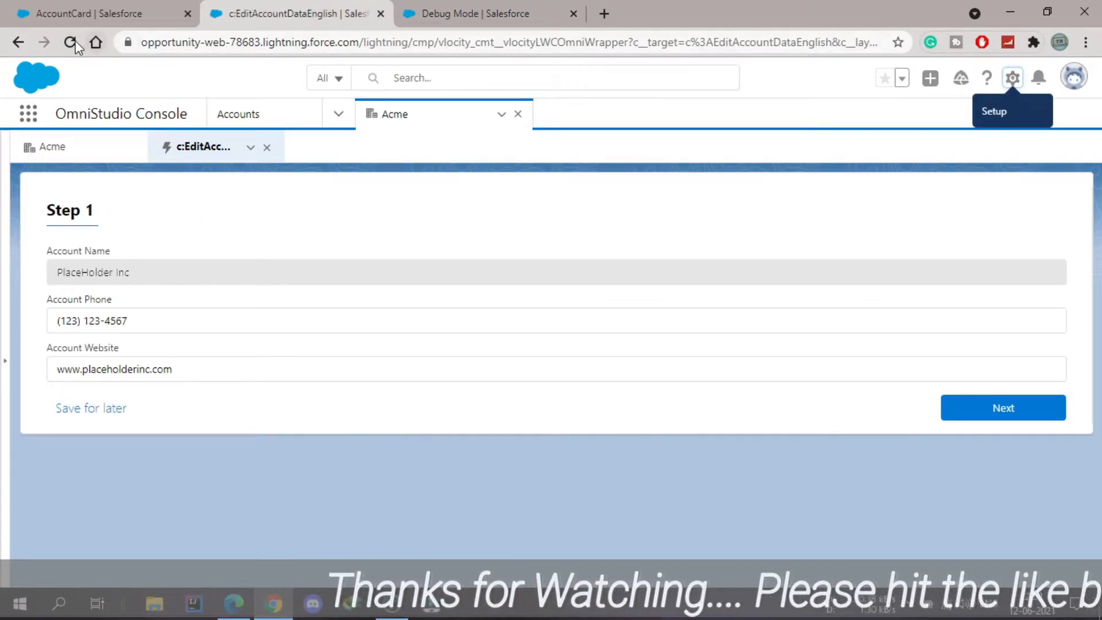
{"action": "left_click", "coordinate": [268, 148]}
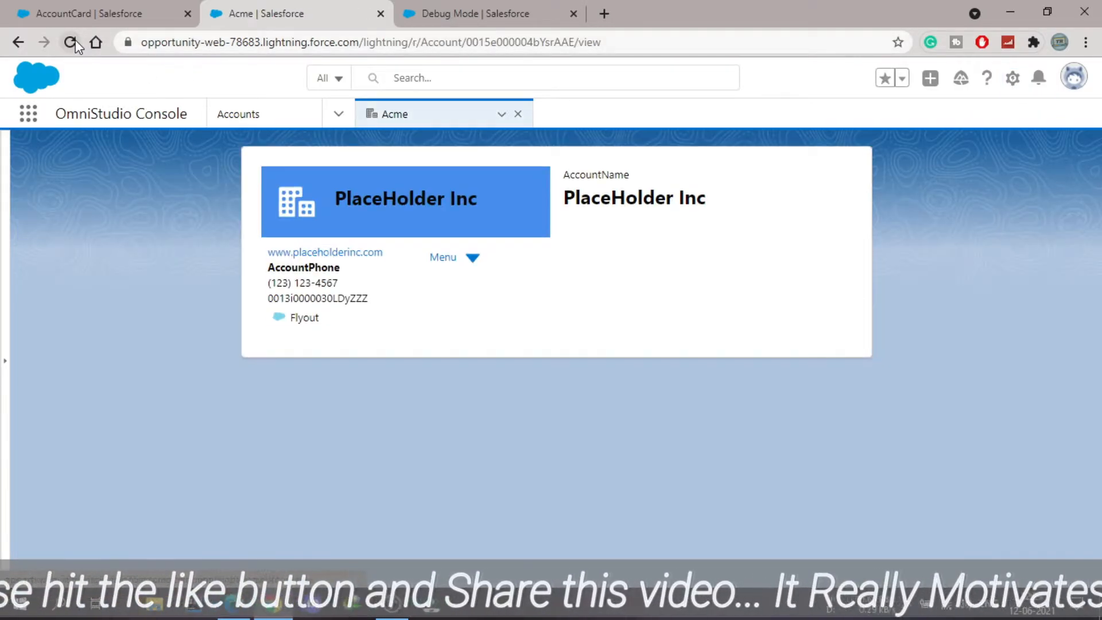
{"action": "left_click", "coordinate": [73, 41]}
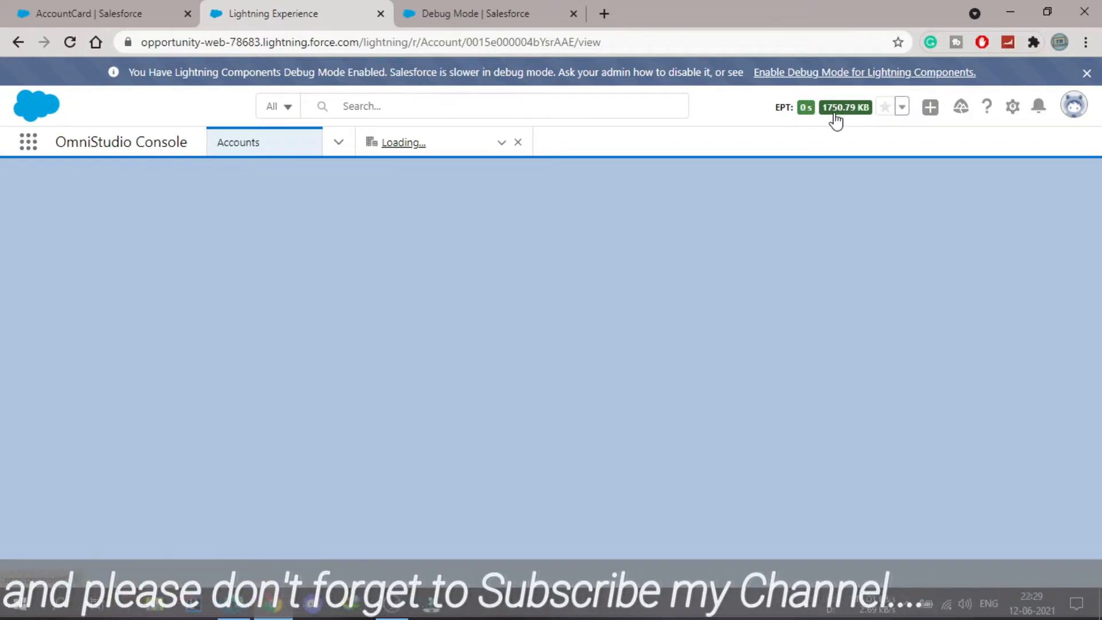
{"action": "left_click", "coordinate": [473, 290]}
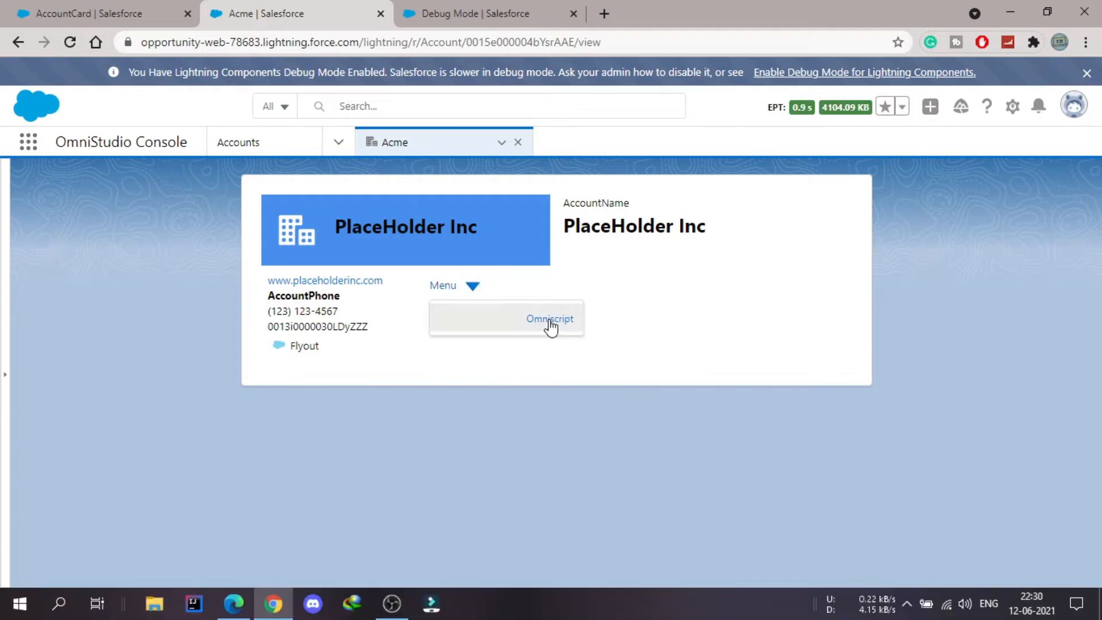
{"action": "left_click", "coordinate": [550, 321]}
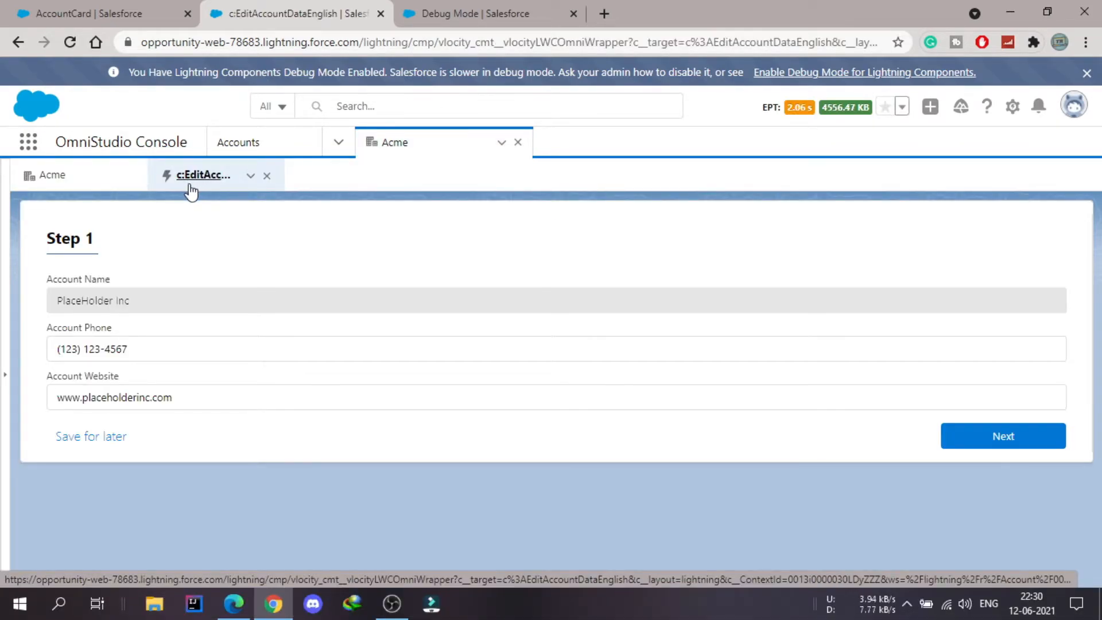
- Clear all client-side storages using the debug storage indicator and reload the Acme account page
{"action": "left_click", "coordinate": [847, 109]}
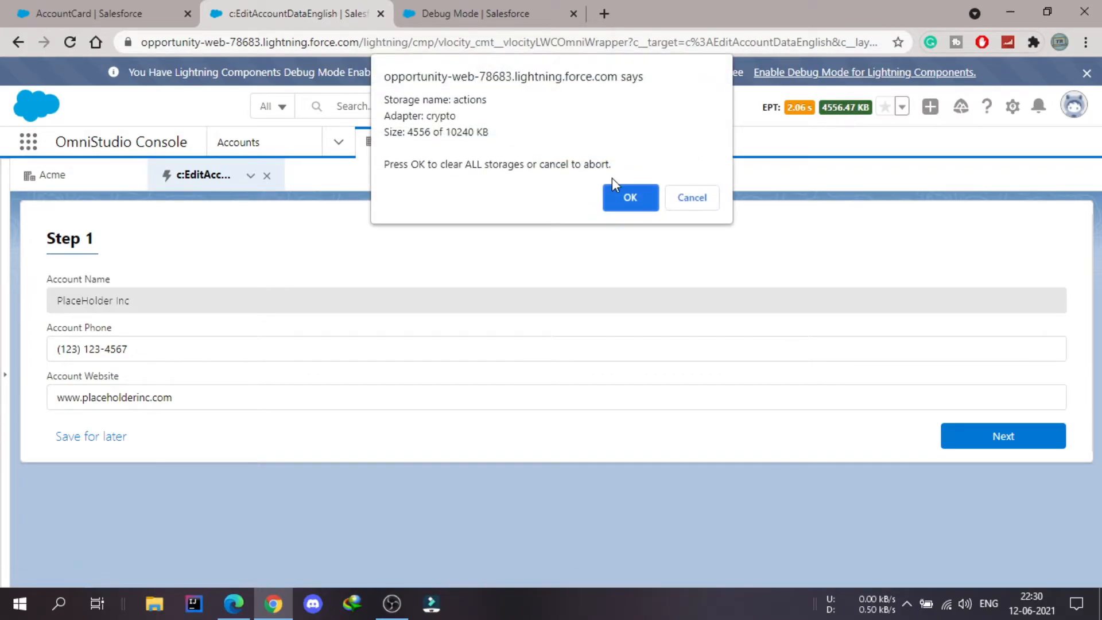
{"action": "left_click", "coordinate": [638, 199]}
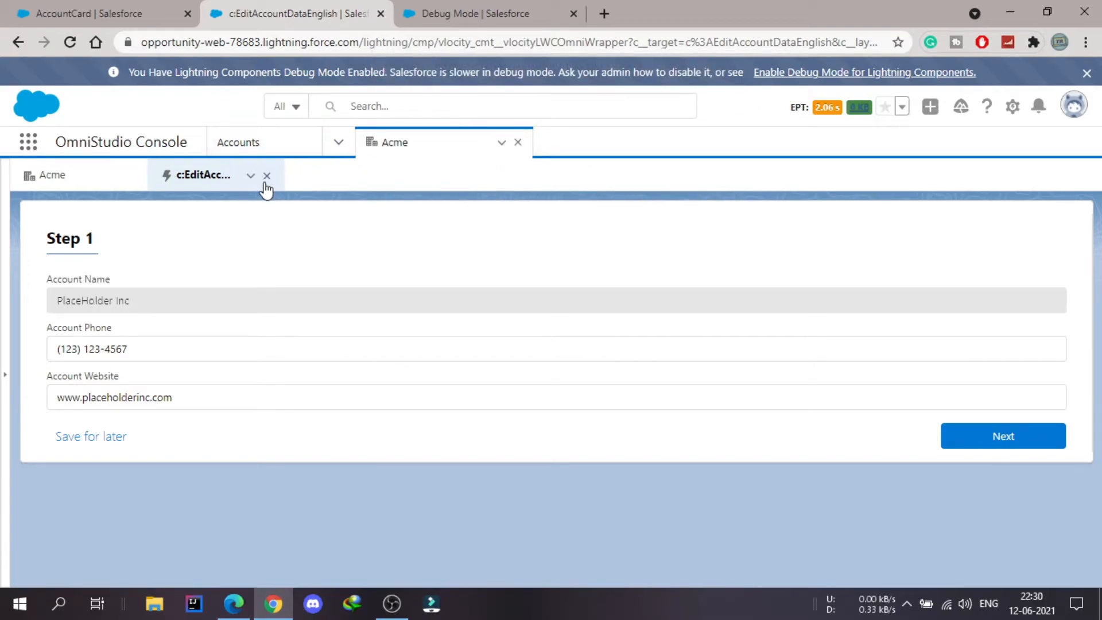
{"action": "left_click", "coordinate": [64, 43]}
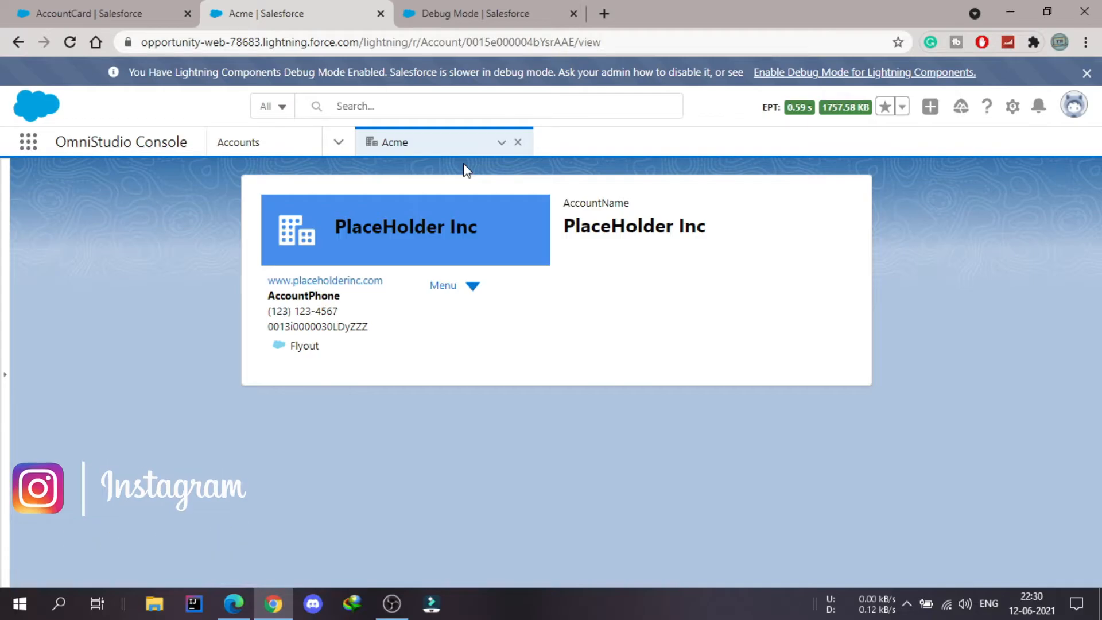
- Return to the AccountCard FlexCard and search the available apps and items for "actio"
{"action": "left_click", "coordinate": [92, 14]}
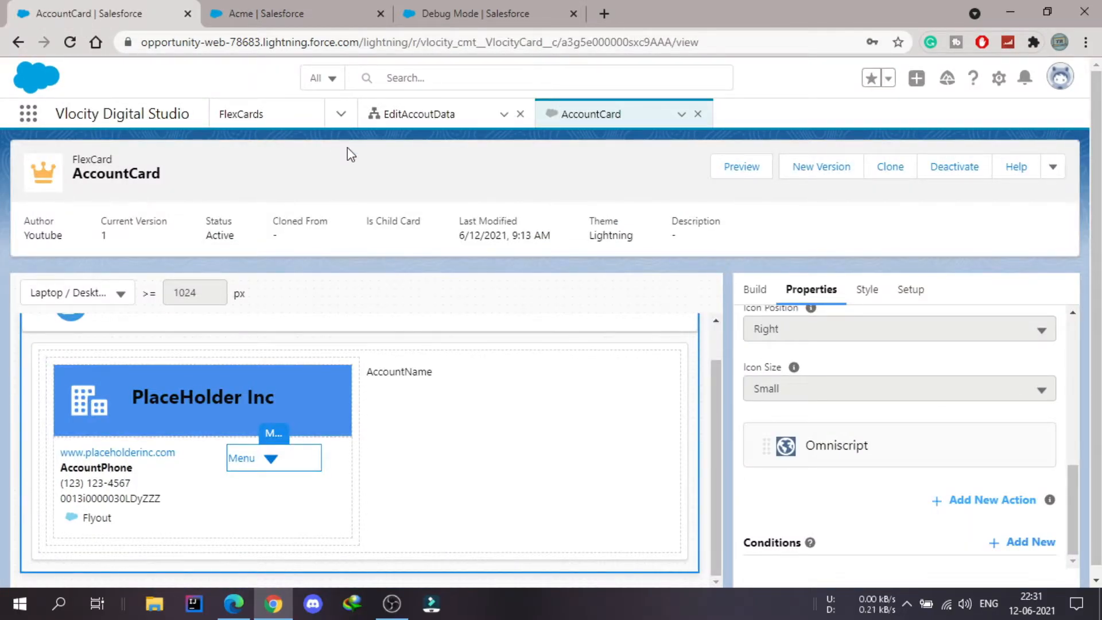
{"action": "left_click", "coordinate": [342, 115]}
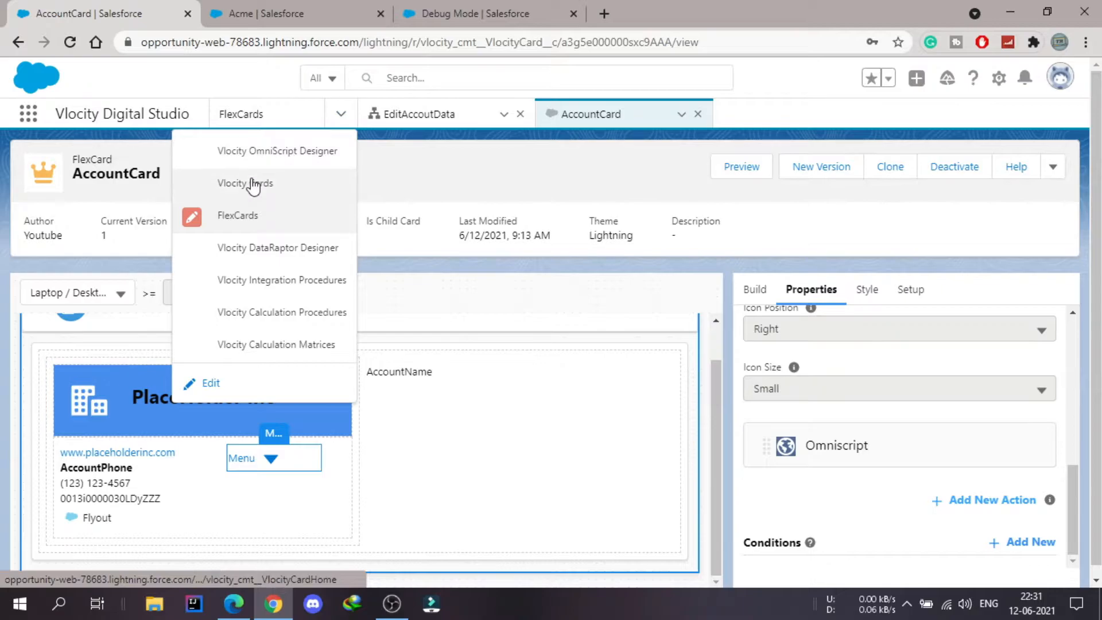
{"action": "left_click", "coordinate": [32, 118]}
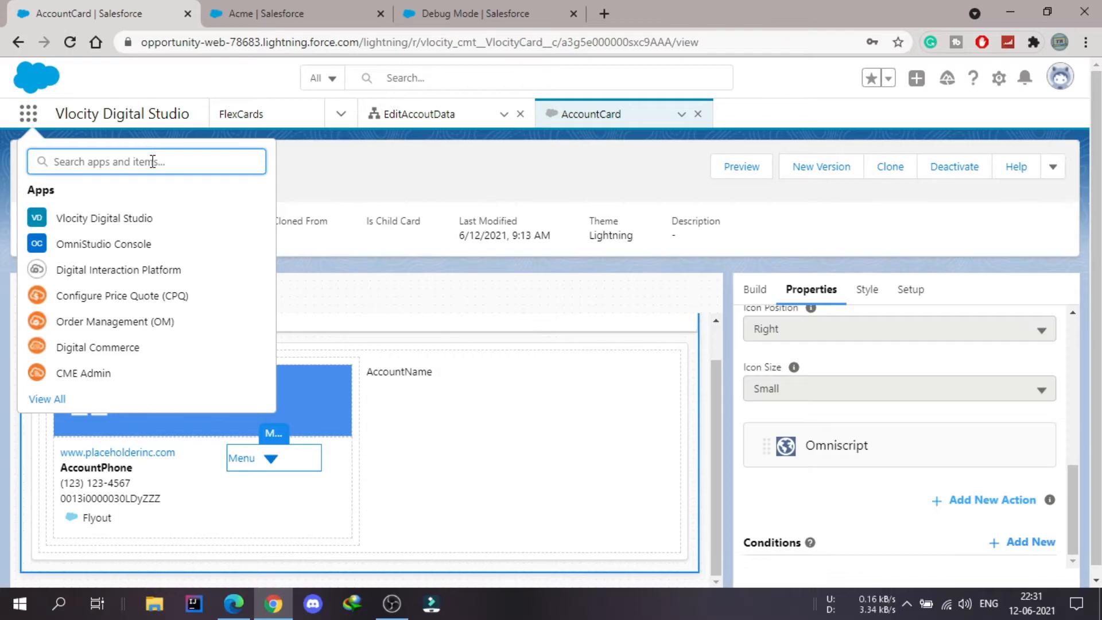
{"action": "type", "text": "actio"}
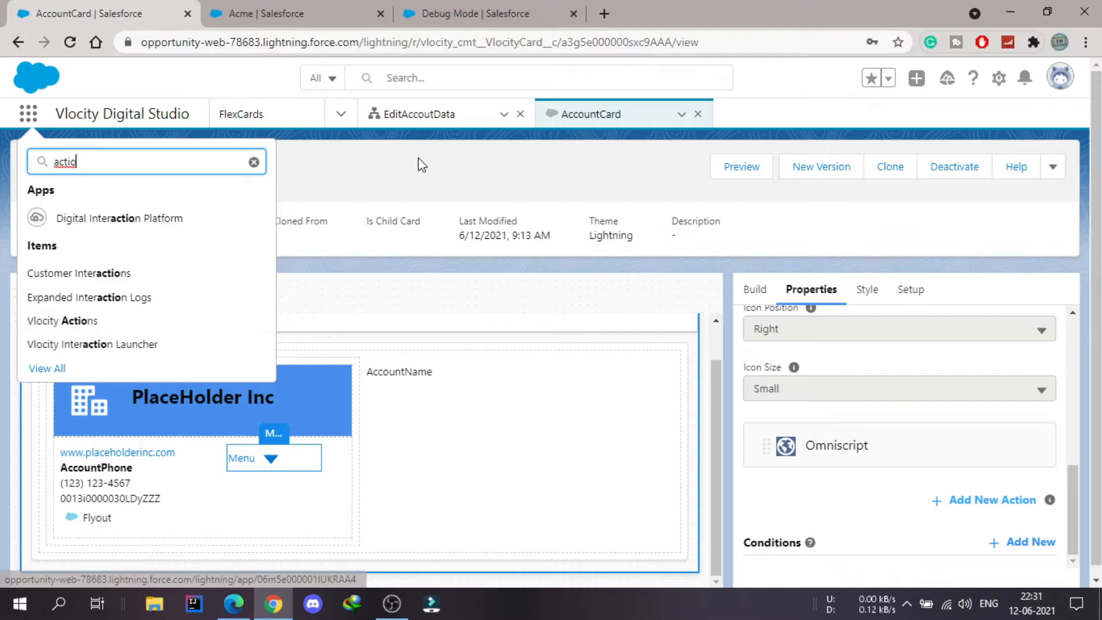
{"action": "key", "text": "Escape"}
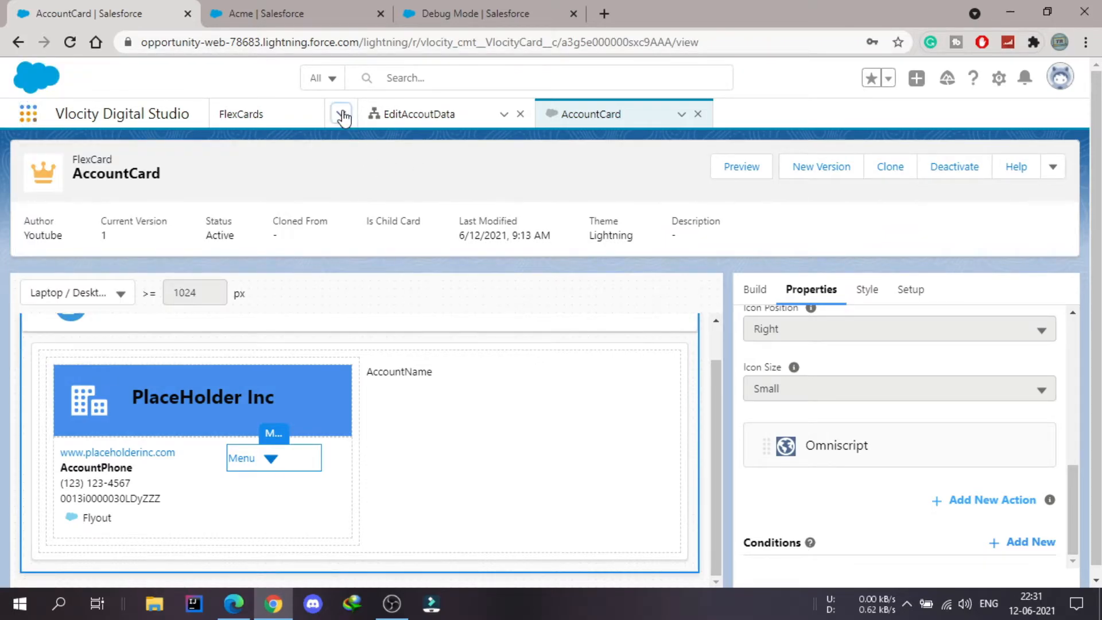
- Add Vlocity Actions to the Vlocity Digital Studio navigation items, save, and open its list
{"action": "left_click", "coordinate": [341, 115]}
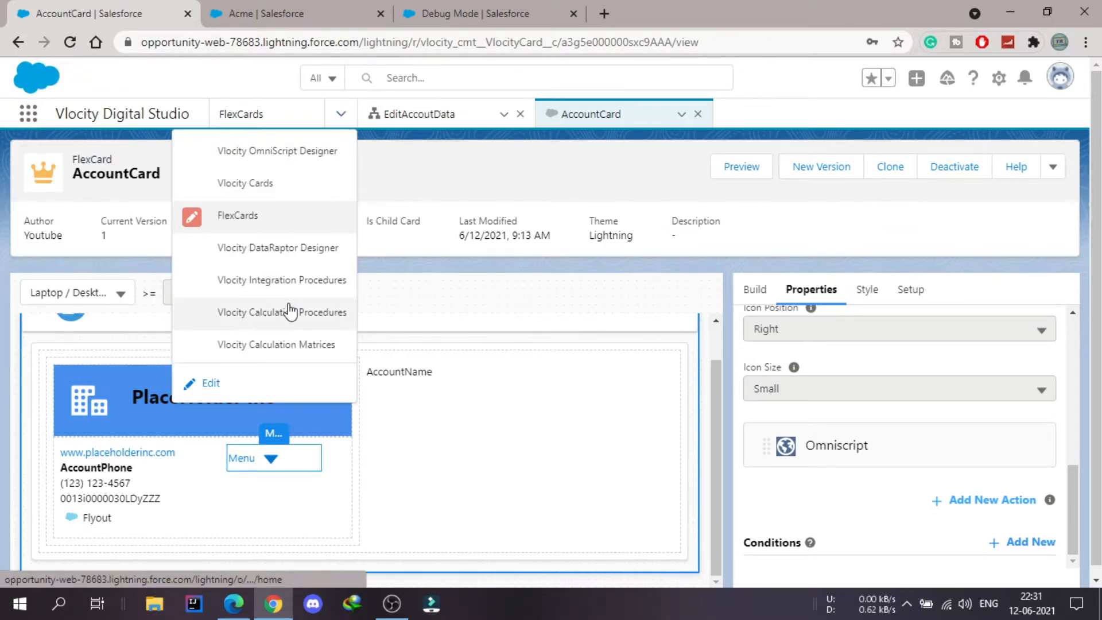
{"action": "left_click", "coordinate": [205, 390]}
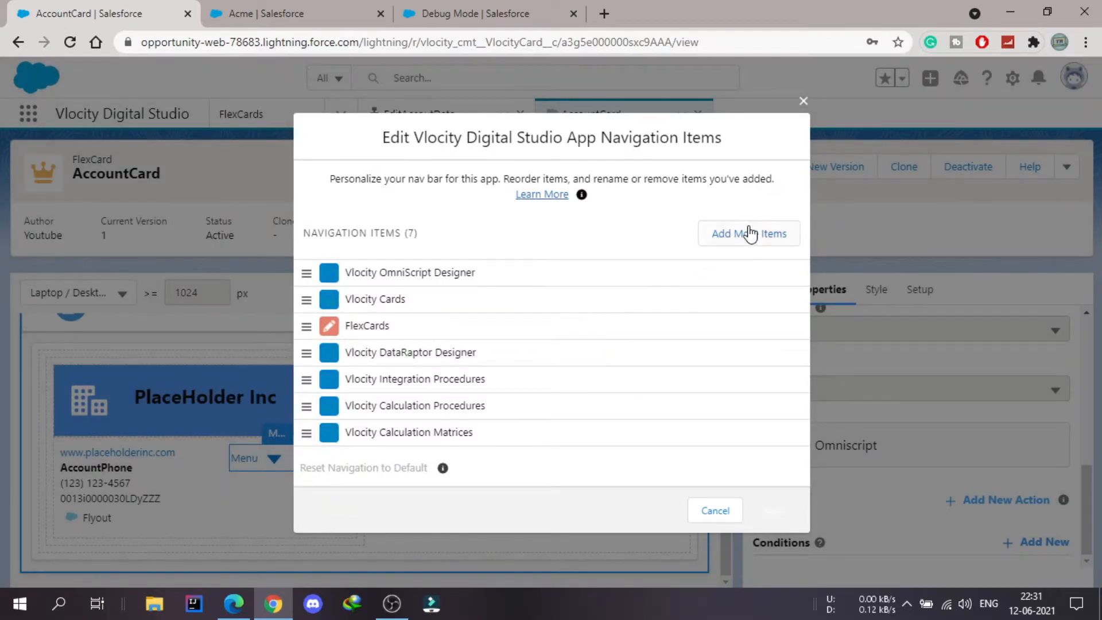
{"action": "left_click", "coordinate": [750, 234]}
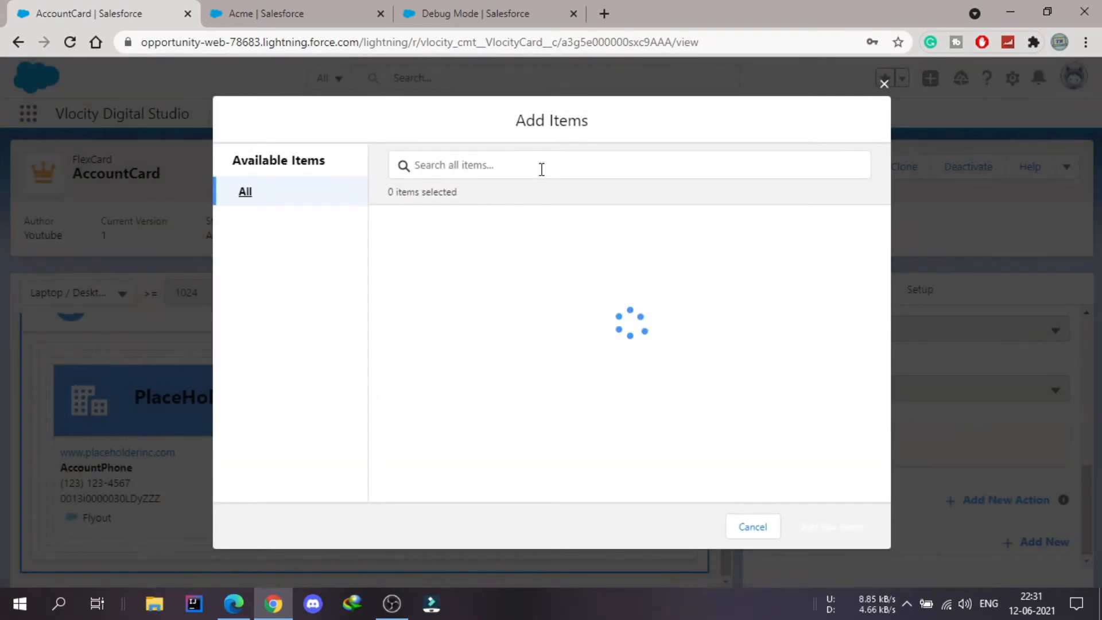
{"action": "left_click", "coordinate": [540, 164]}
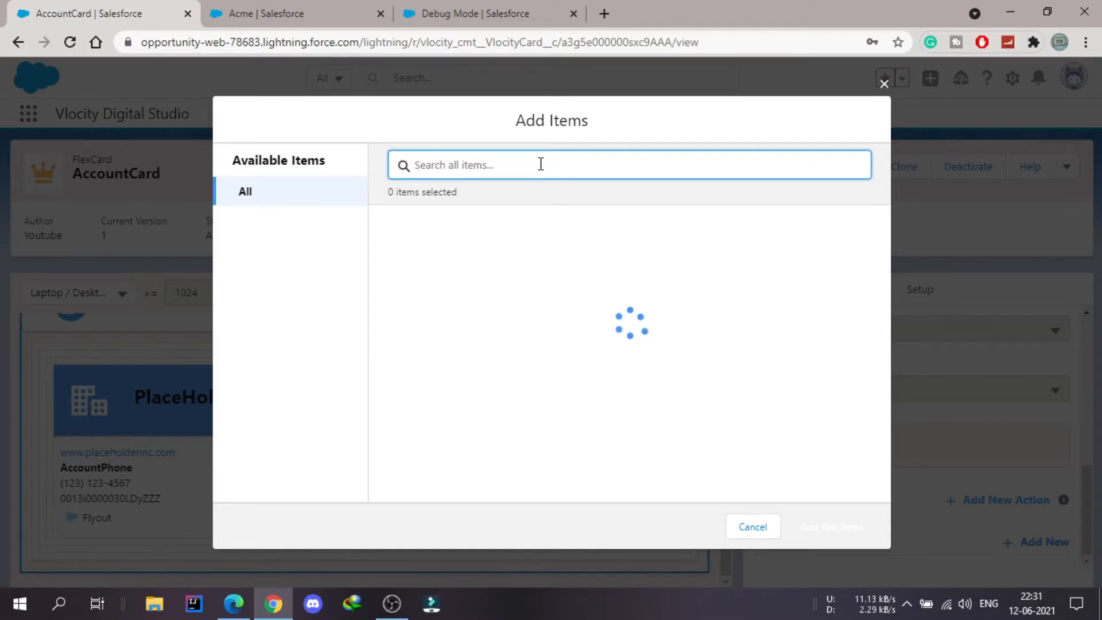
{"action": "type", "text": "action"}
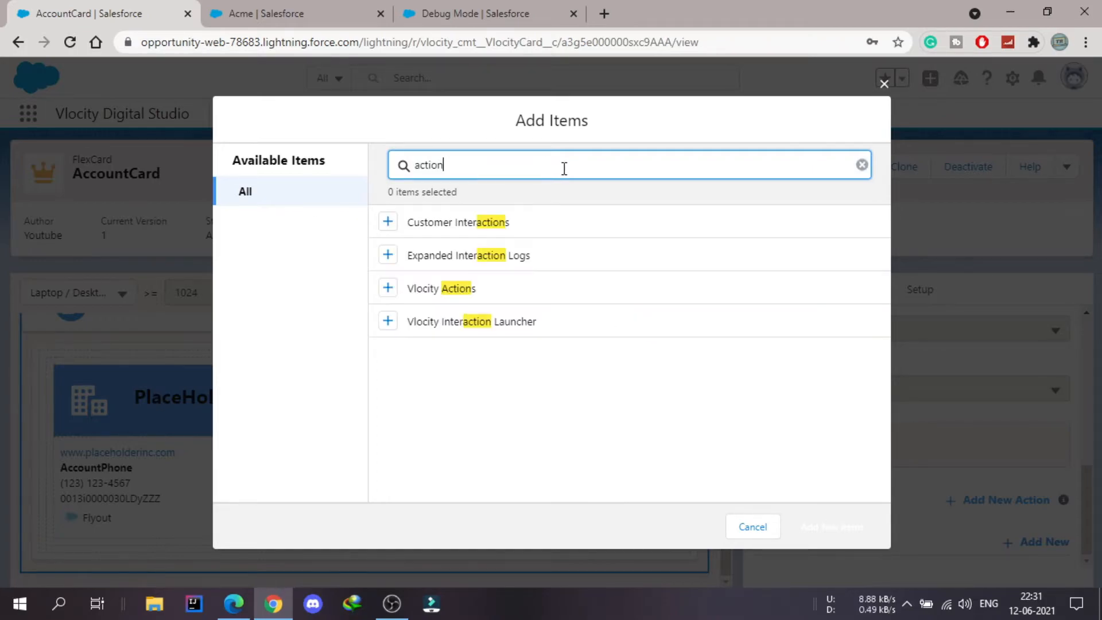
{"action": "left_click", "coordinate": [389, 289]}
{"action": "left_click", "coordinate": [862, 537]}
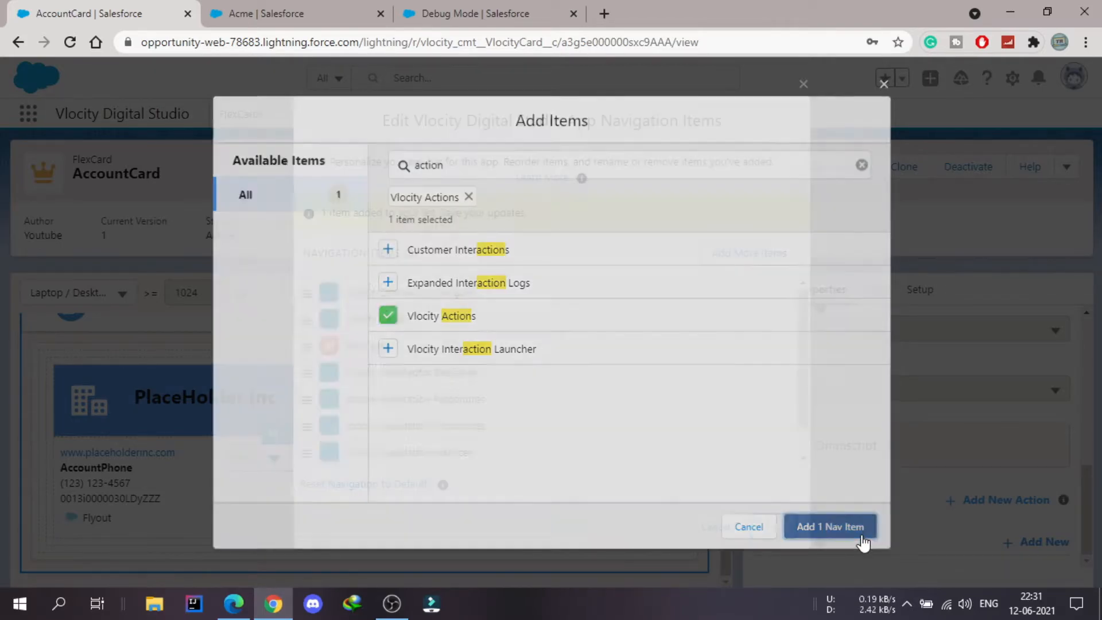
{"action": "left_click", "coordinate": [770, 526]}
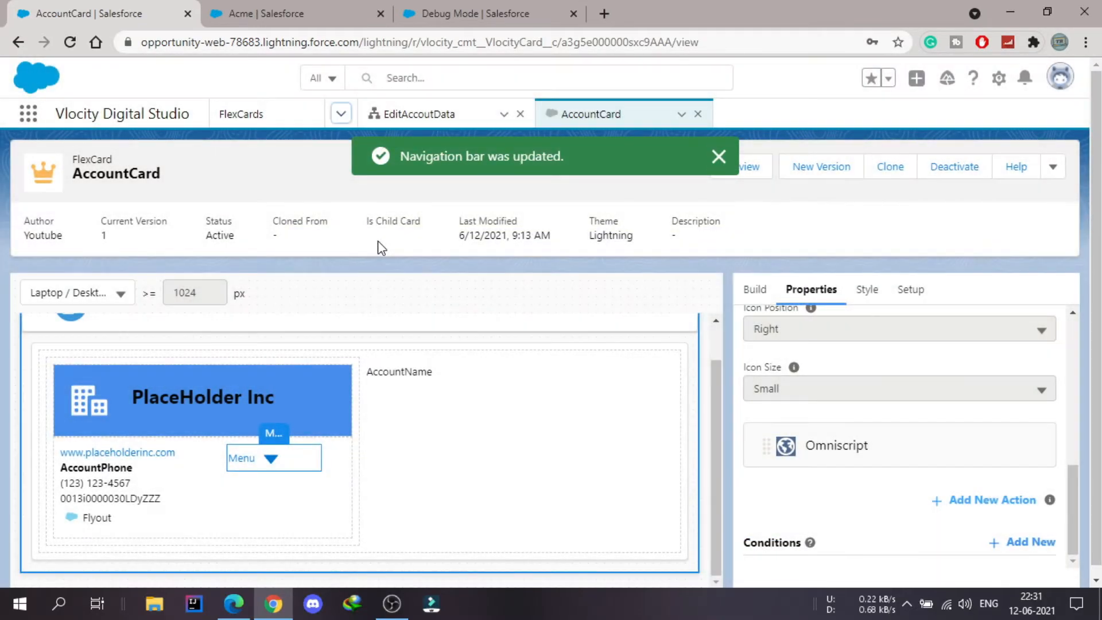
{"action": "left_click", "coordinate": [340, 114]}
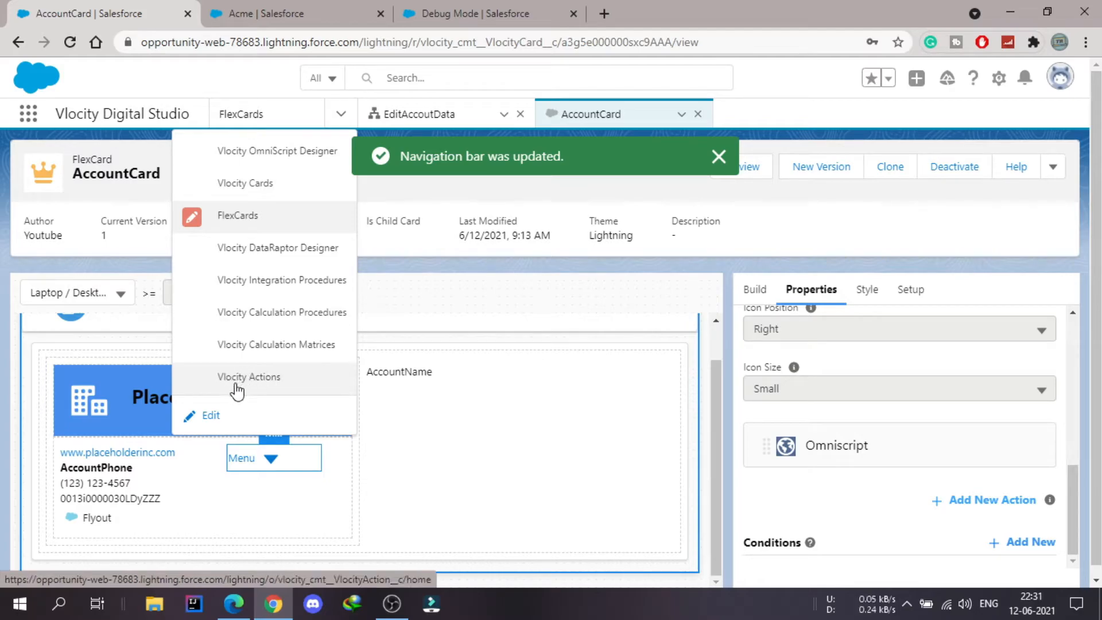
{"action": "left_click", "coordinate": [237, 391]}
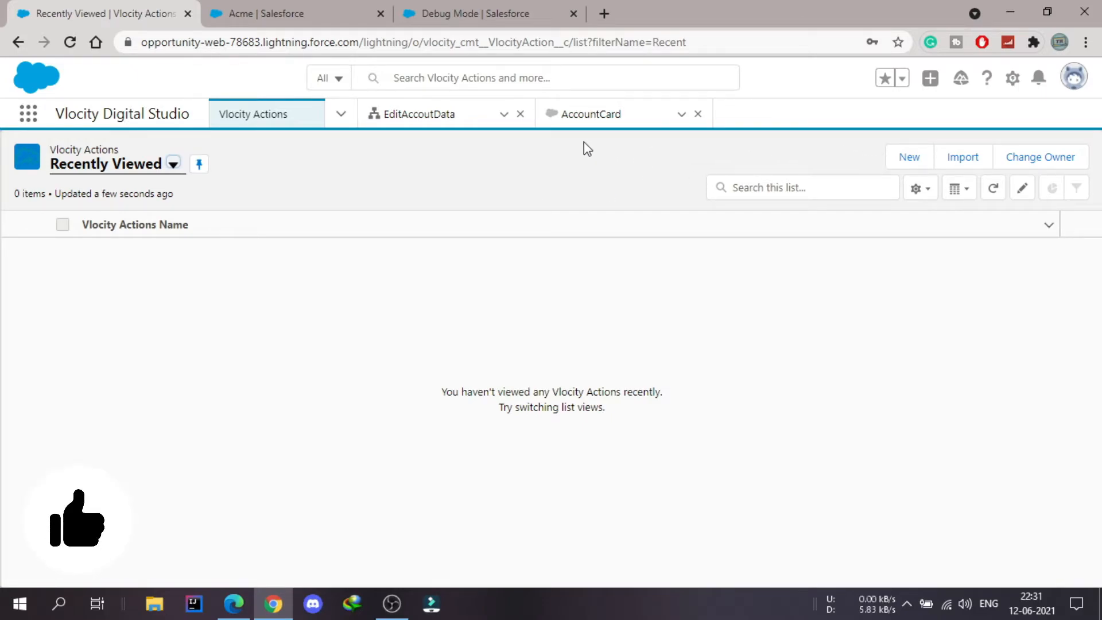
- Select the Lightning launch URL path in the EditAccoutData OmniScript's How To Launch instructions, and return to the Vlocity Actions list
{"action": "left_click", "coordinate": [427, 118]}
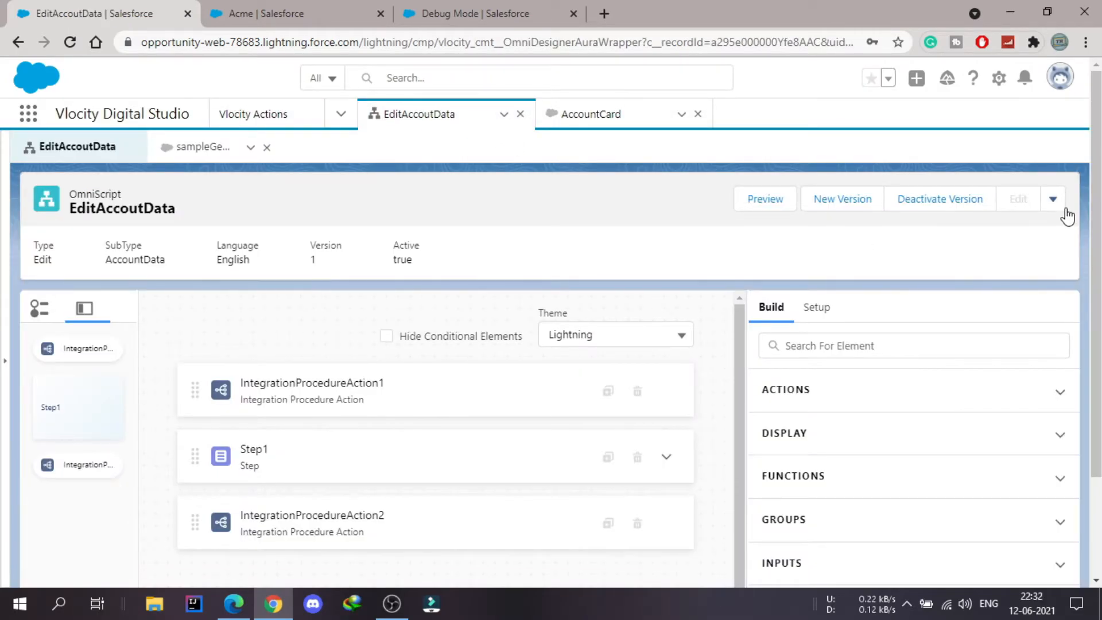
{"action": "left_click", "coordinate": [1053, 203]}
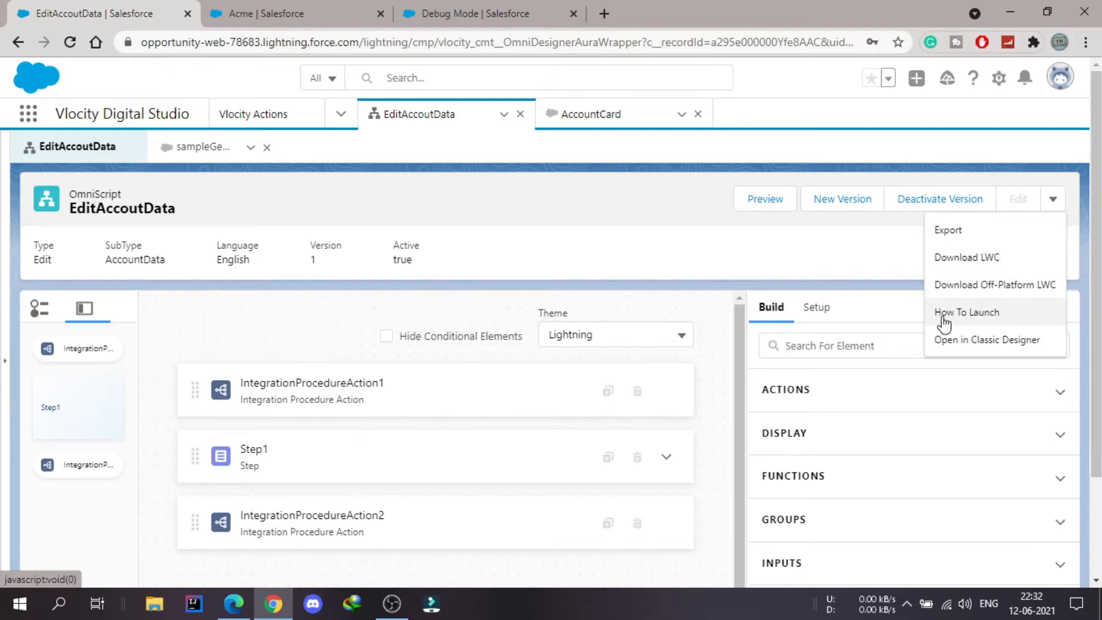
{"action": "left_click", "coordinate": [993, 316]}
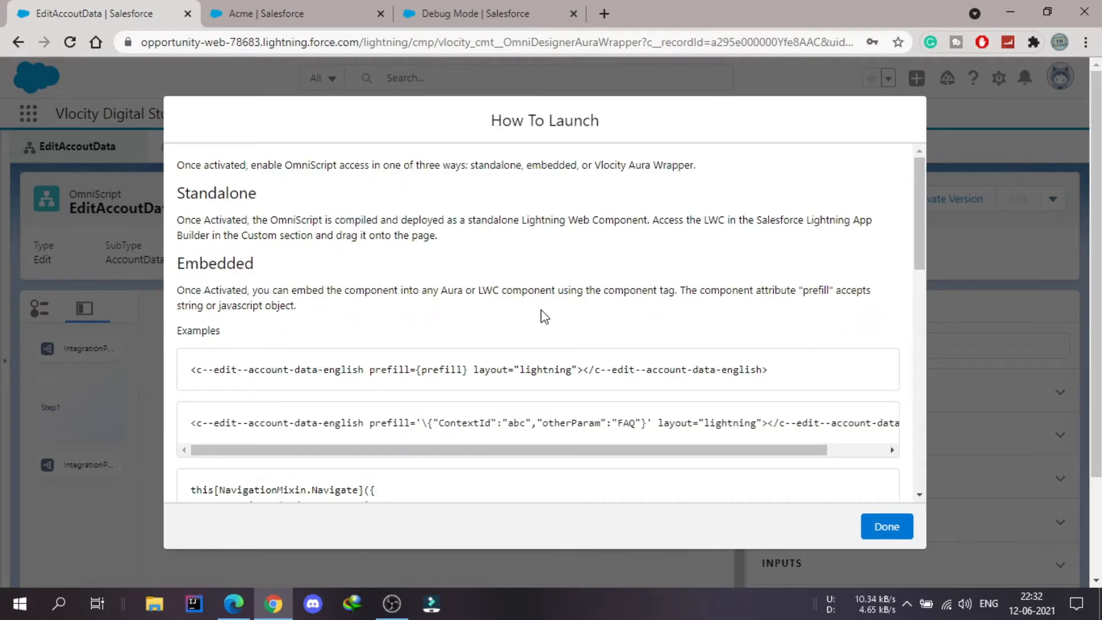
{"action": "scroll", "coordinate": [542, 316], "scroll_direction": "down", "scroll_amount": 6}
{"action": "scroll", "coordinate": [542, 315], "scroll_direction": "down", "scroll_amount": 1}
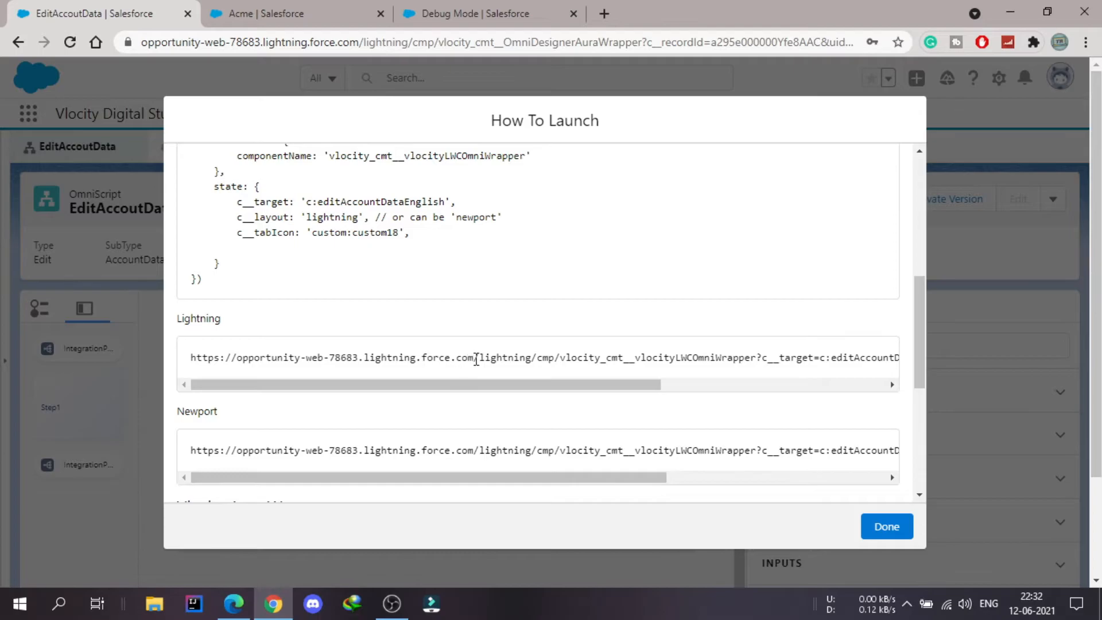
{"action": "left_click_drag", "start_coordinate": [476, 357], "coordinate": [947, 353]}
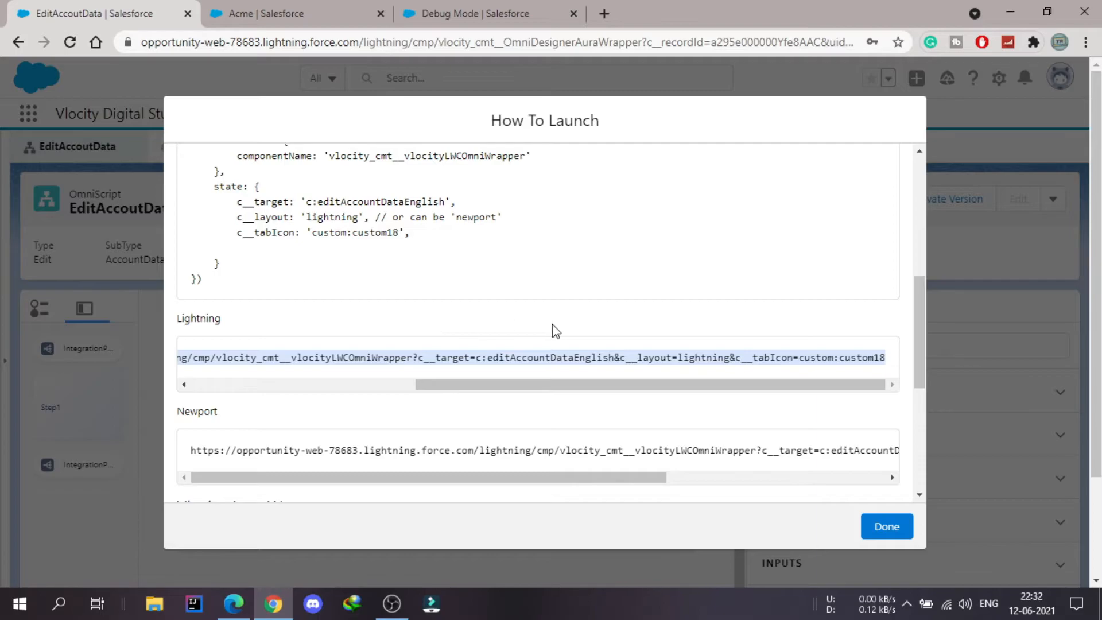
{"action": "left_click", "coordinate": [886, 527]}
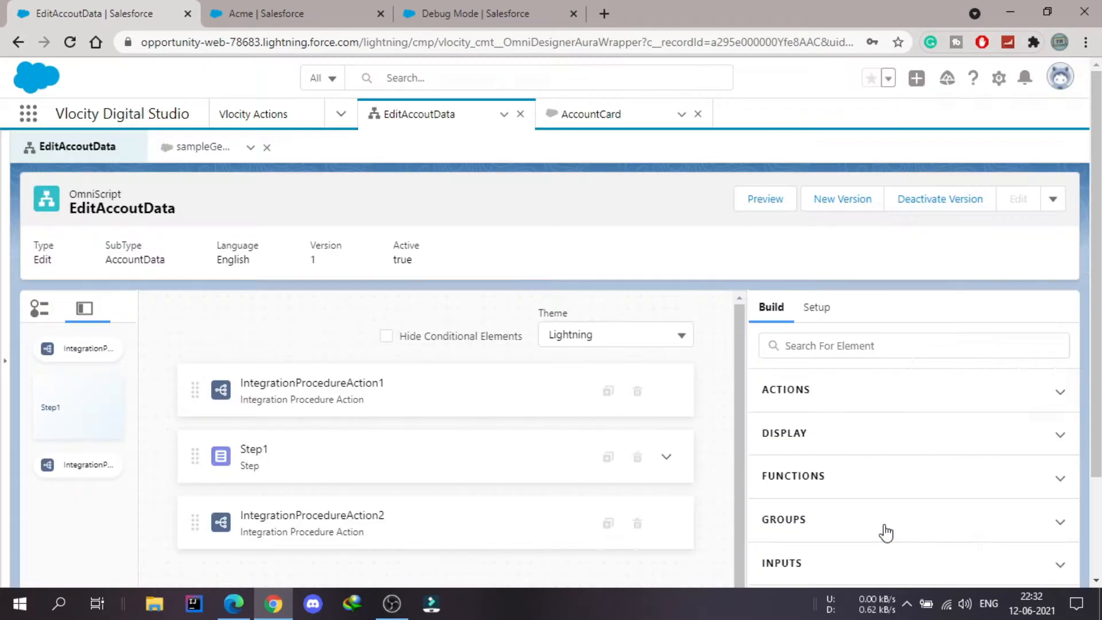
{"action": "left_click", "coordinate": [263, 114]}
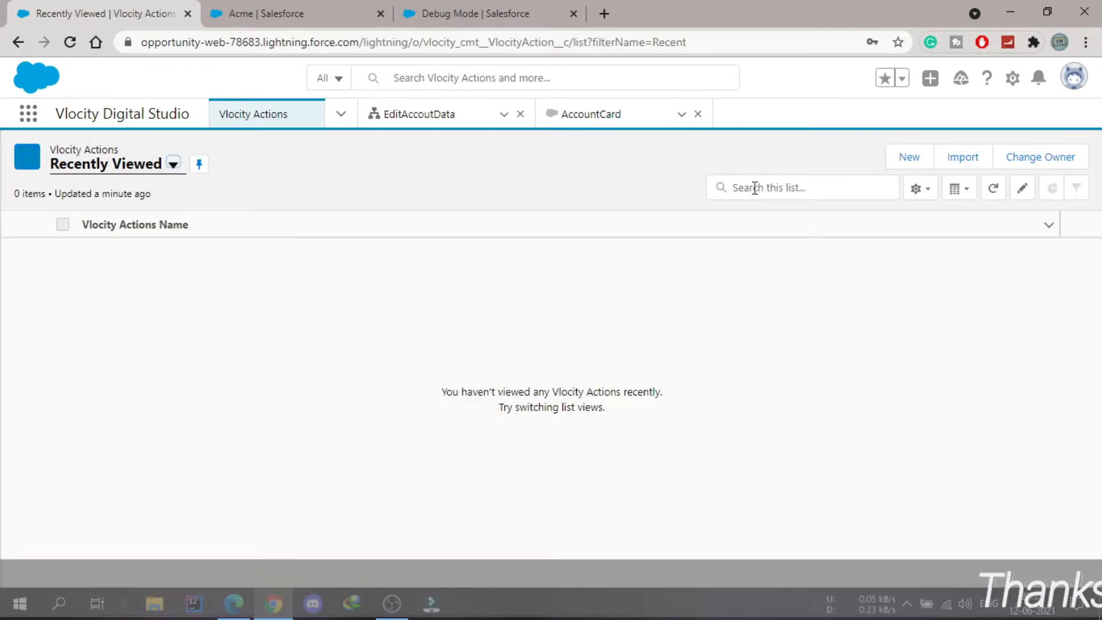
- Create a new Vlocity Action and name it AccountOmniscript
{"action": "left_click", "coordinate": [905, 165]}
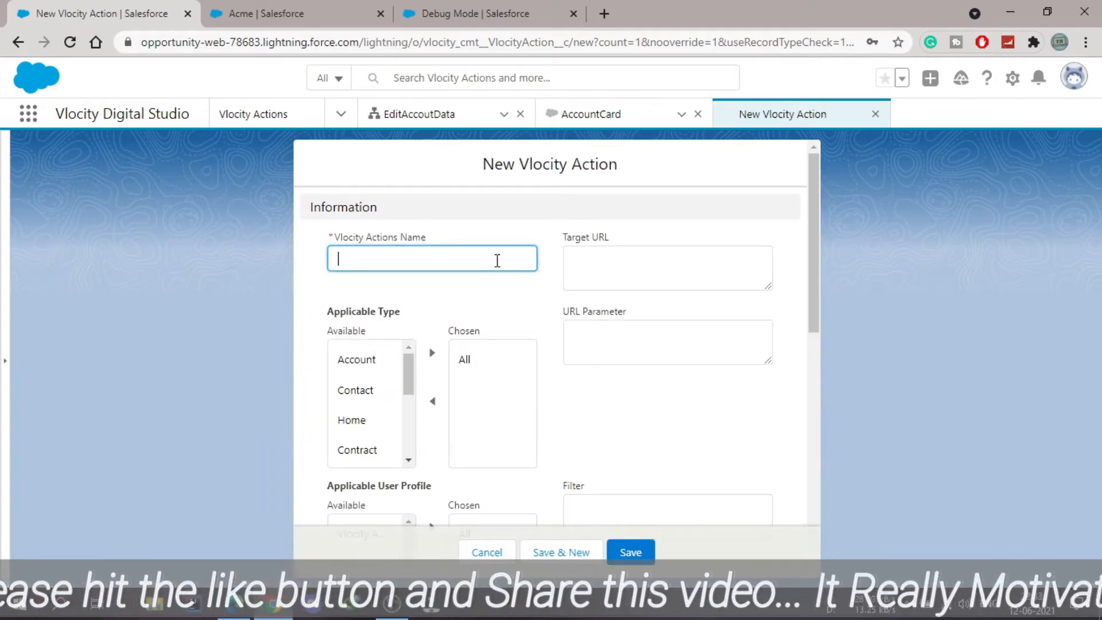
{"action": "left_click", "coordinate": [490, 257]}
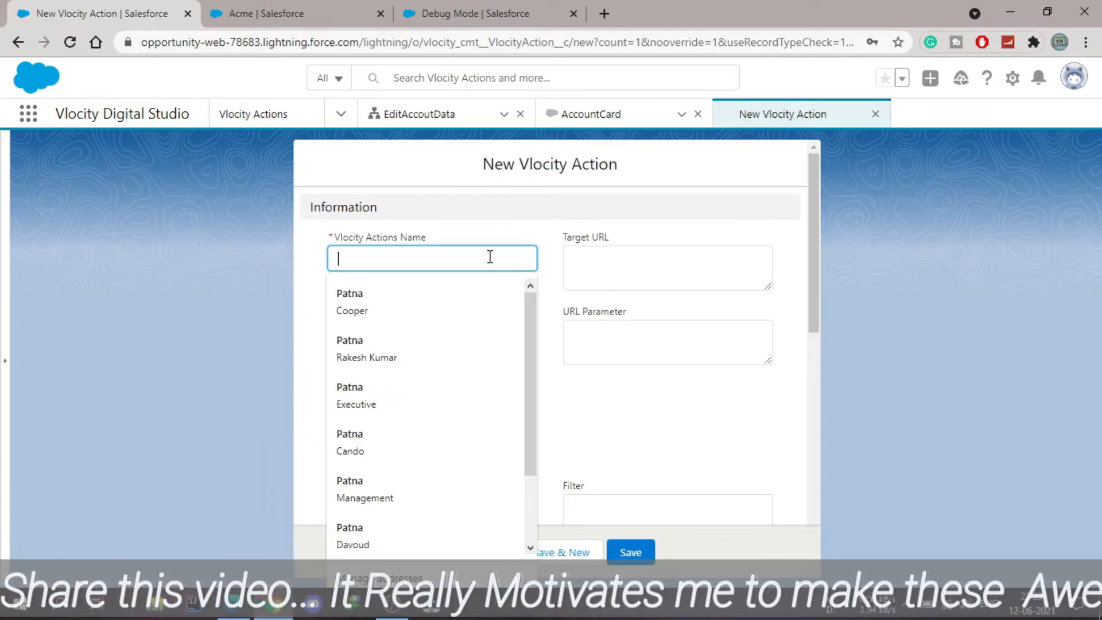
{"action": "type", "text": "Accout"}
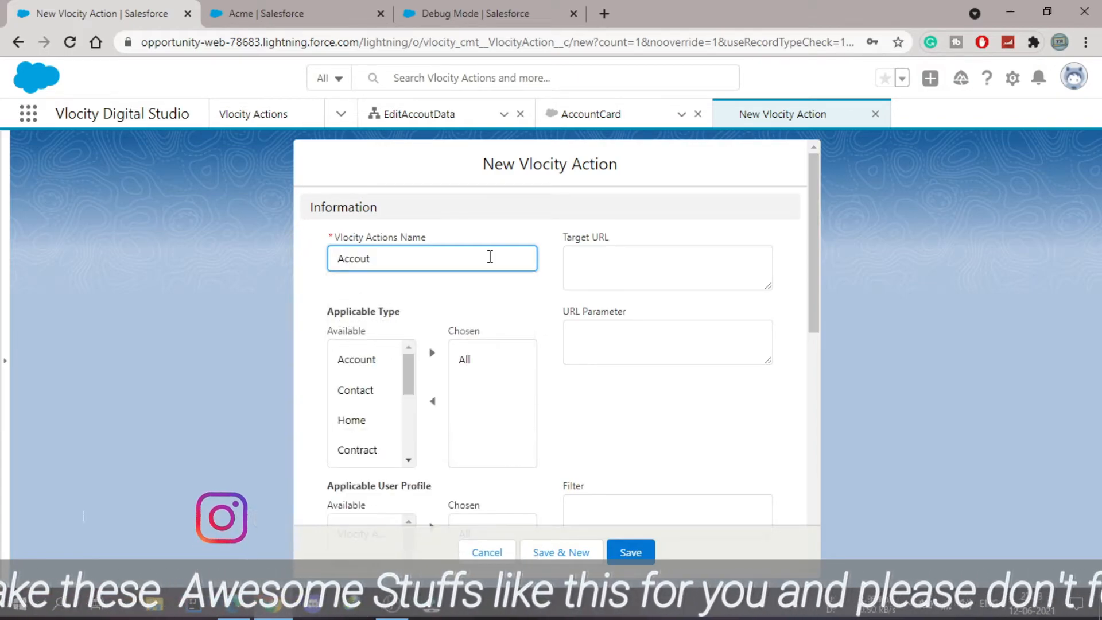
{"action": "key", "text": "BackSpace"}
{"action": "type", "text": "n"}
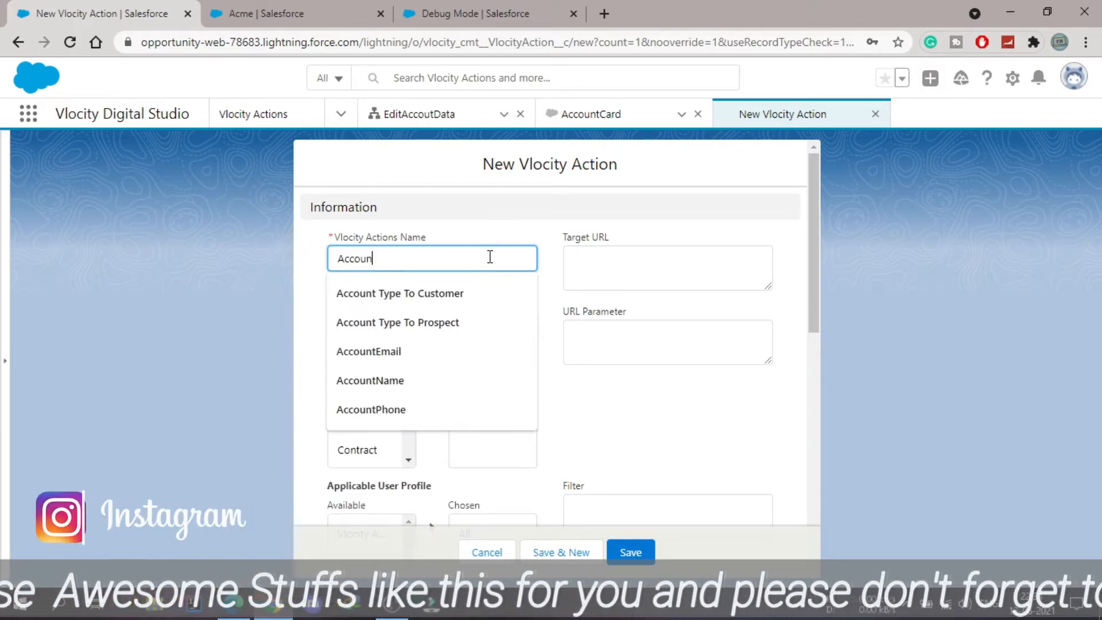
{"action": "type", "text": "tOmniscript"}
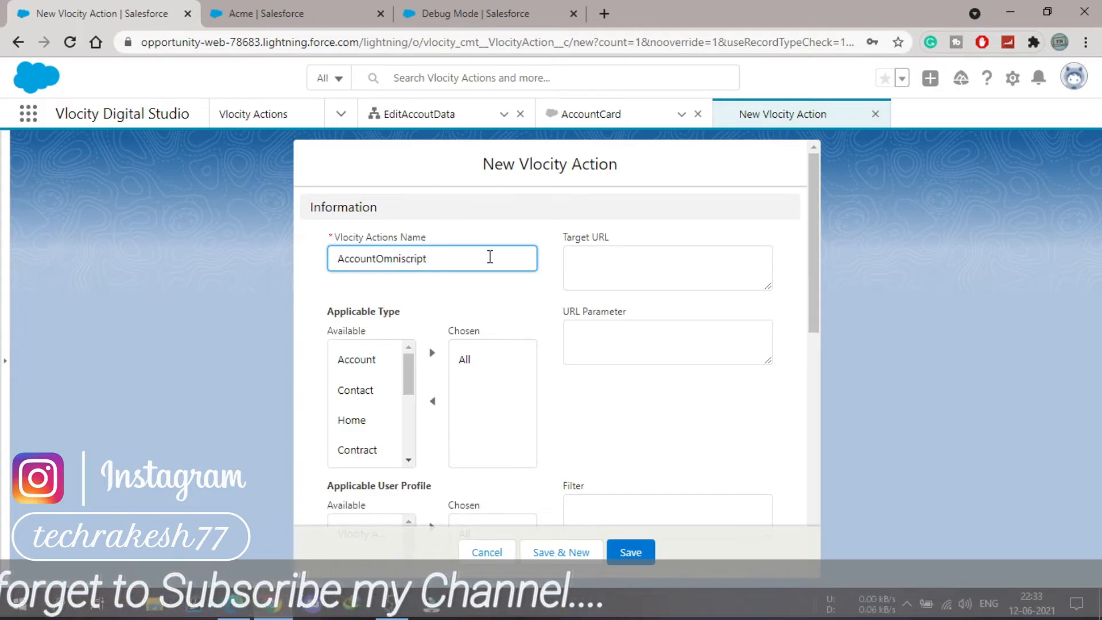
- Paste the copied OmniScript Lightning launch path as the Target URL and append &c__ContextId={0} to it
{"action": "left_click", "coordinate": [602, 263]}
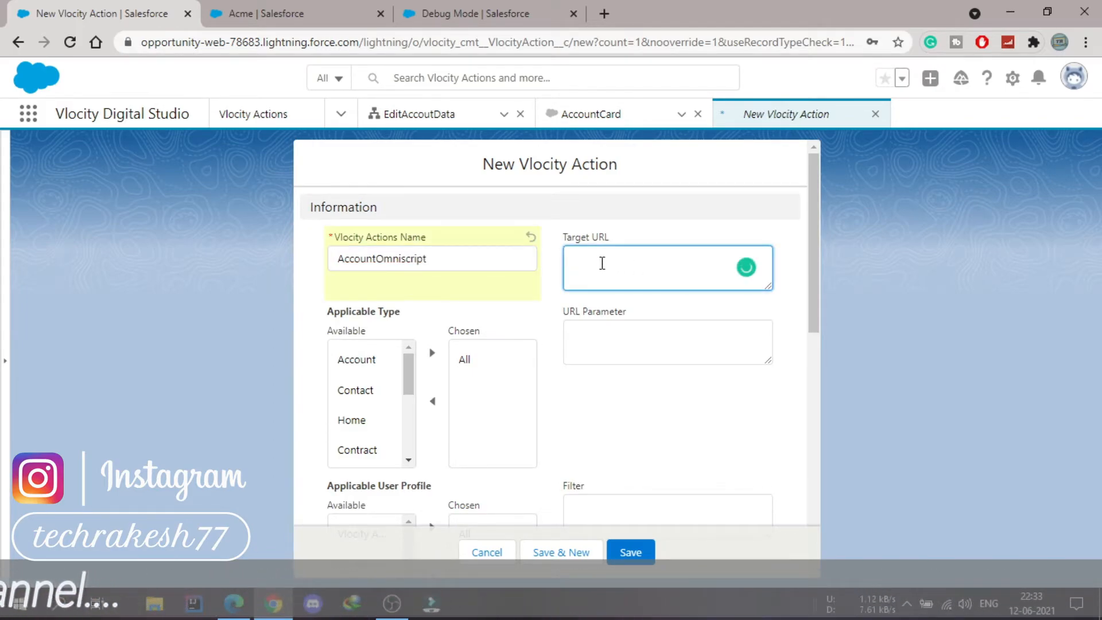
{"action": "key", "text": "ctrl+v"}
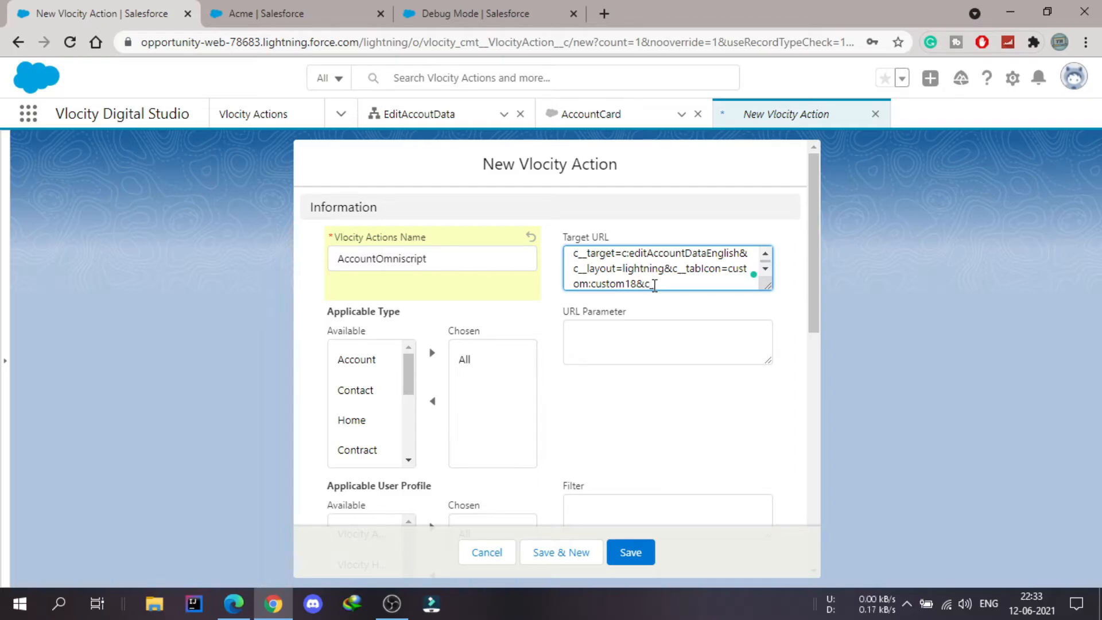
{"action": "type", "text": "_"}
{"action": "type", "text": "{}"}
{"action": "type", "text": "0"}
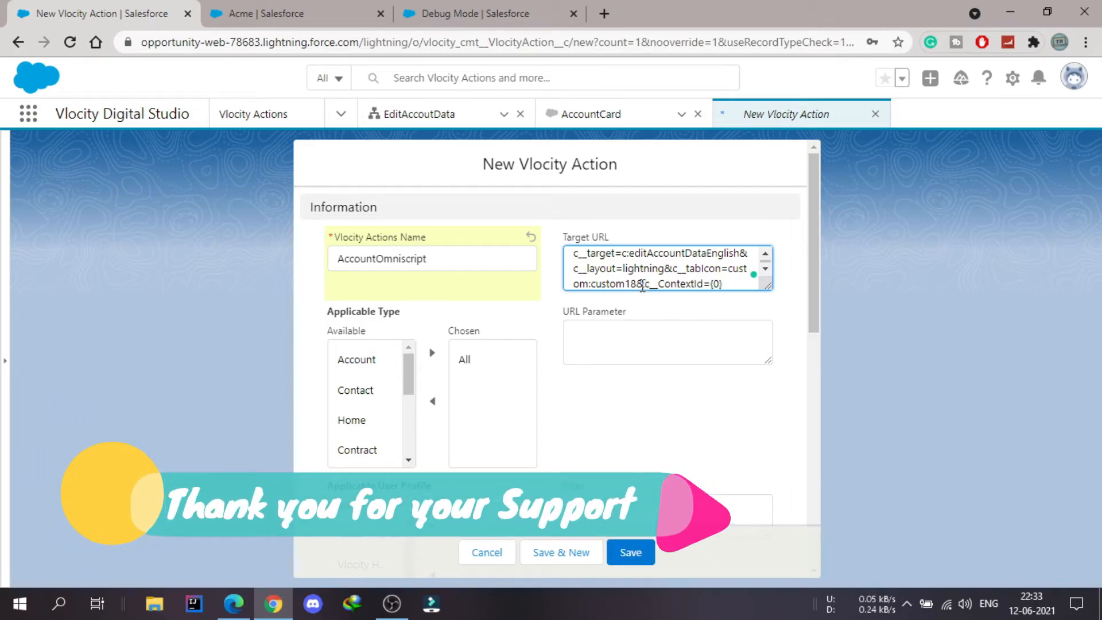
{"action": "left_click_drag", "start_coordinate": [648, 287], "coordinate": [731, 285]}
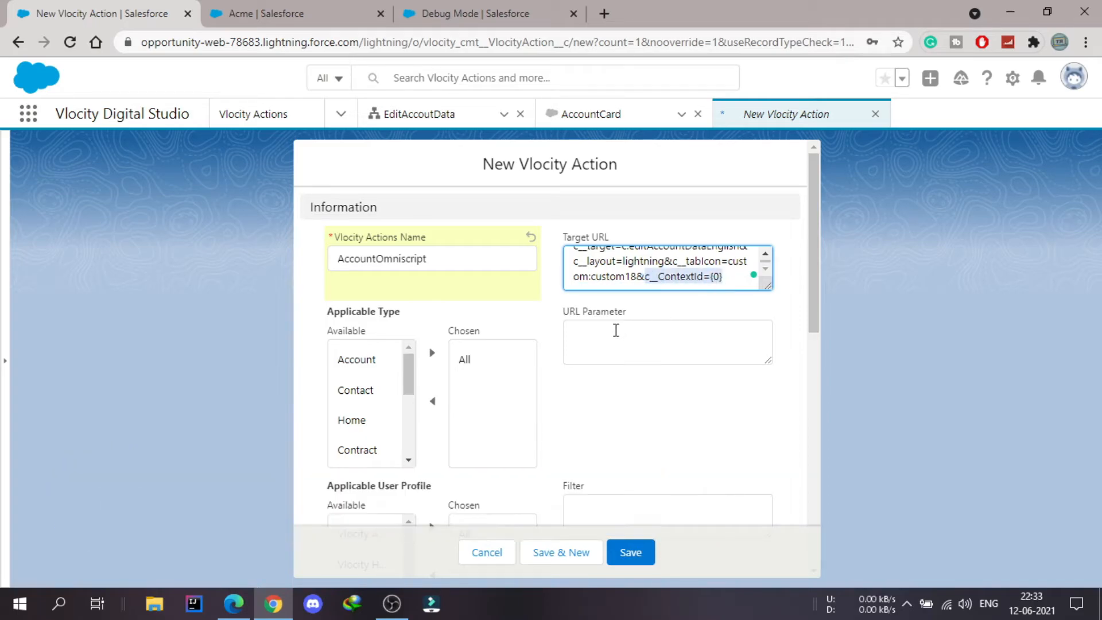
- Set the URL Parameter to Id and replace All with Account as the chosen Applicable Type
{"action": "left_click", "coordinate": [596, 337]}
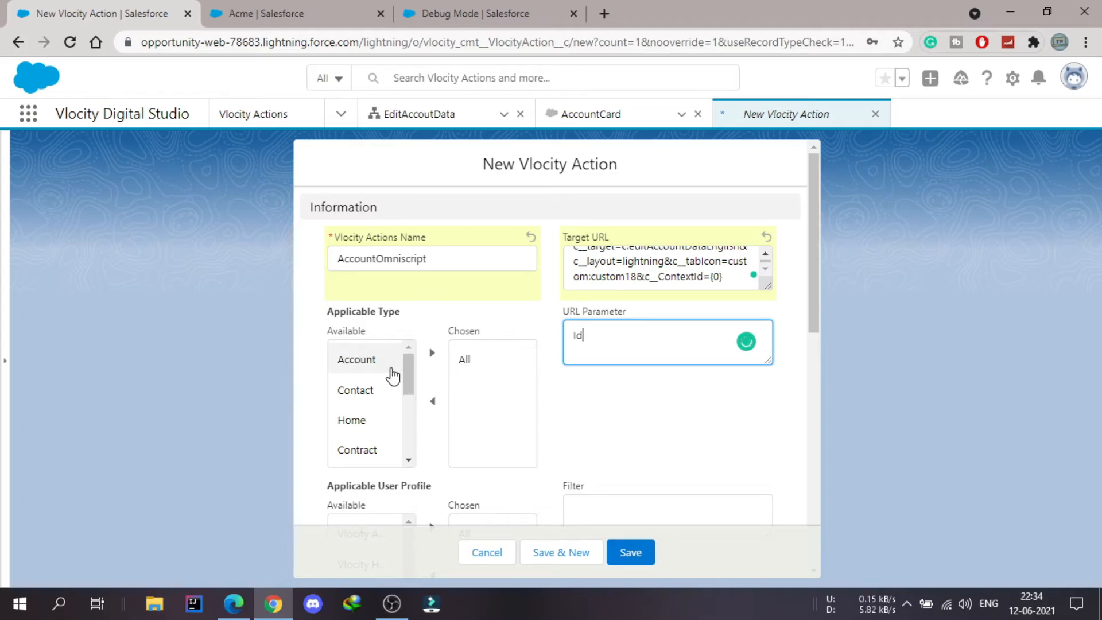
{"action": "left_click", "coordinate": [471, 362]}
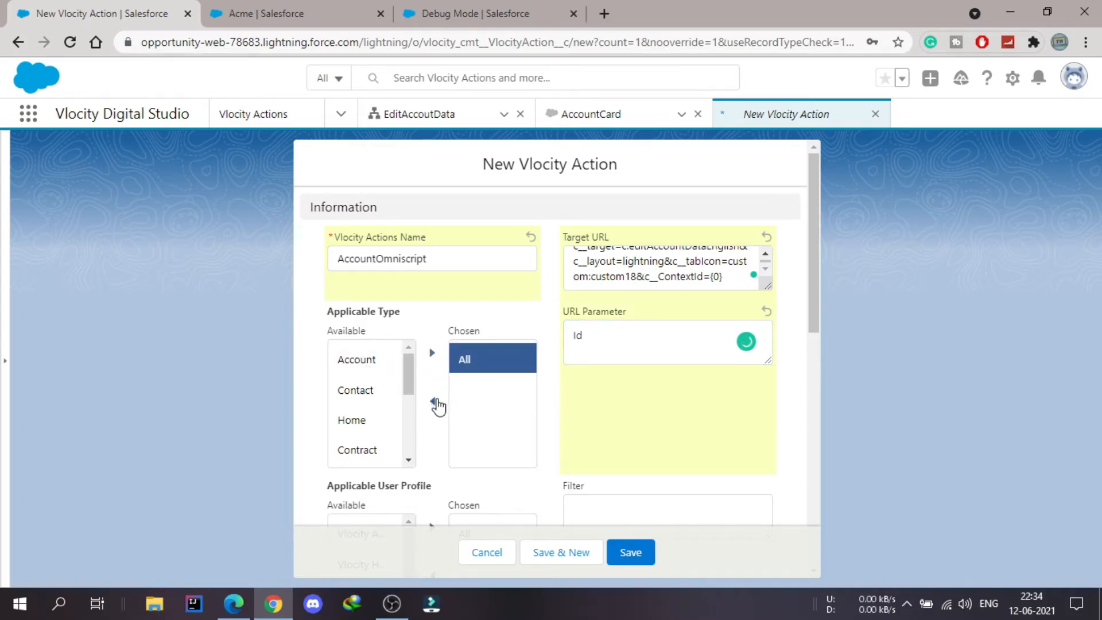
{"action": "left_click", "coordinate": [370, 360]}
{"action": "left_click", "coordinate": [432, 355]}
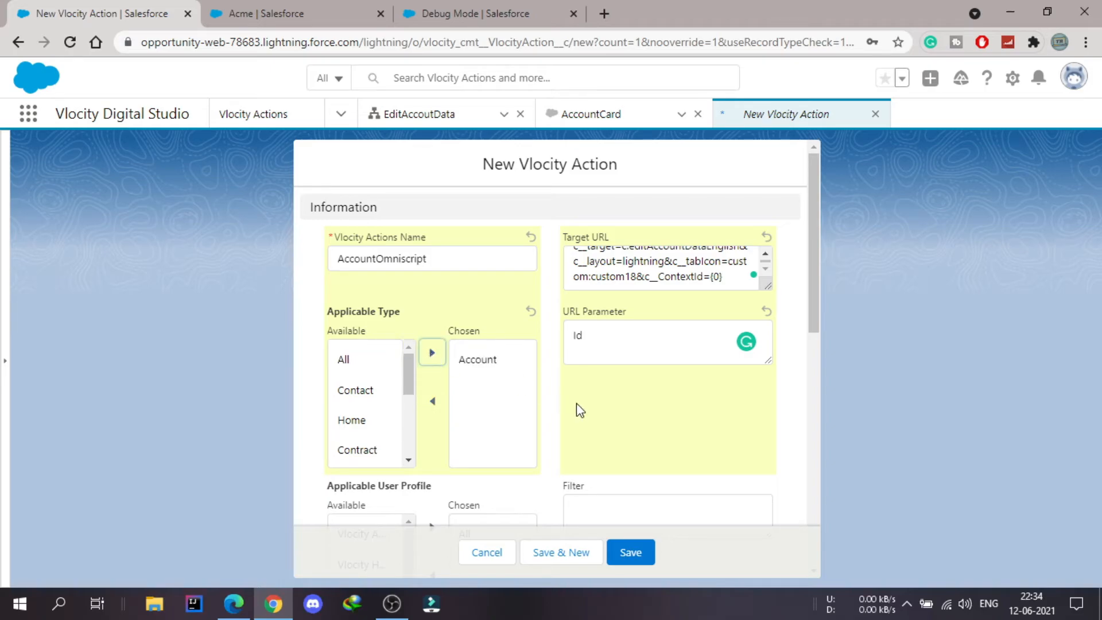
- Mark the Vlocity Action as active and set its Display Label to Omniscript
{"action": "scroll", "coordinate": [576, 403], "scroll_direction": "down", "scroll_amount": 2}
{"action": "scroll", "coordinate": [576, 404], "scroll_direction": "down", "scroll_amount": 1}
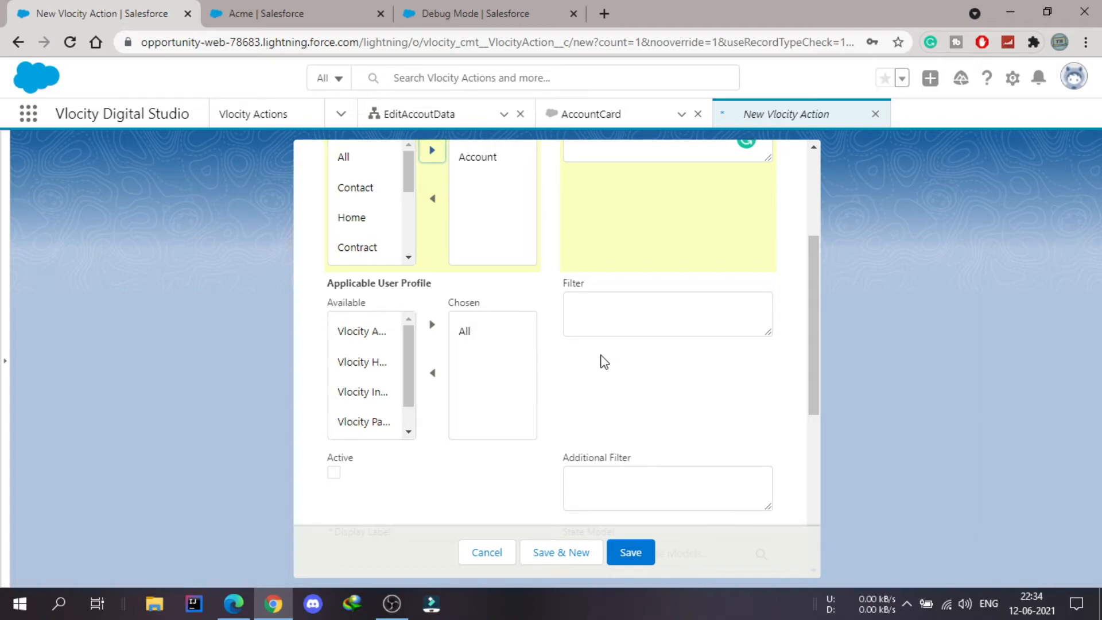
{"action": "scroll", "coordinate": [558, 367], "scroll_direction": "down", "scroll_amount": 3}
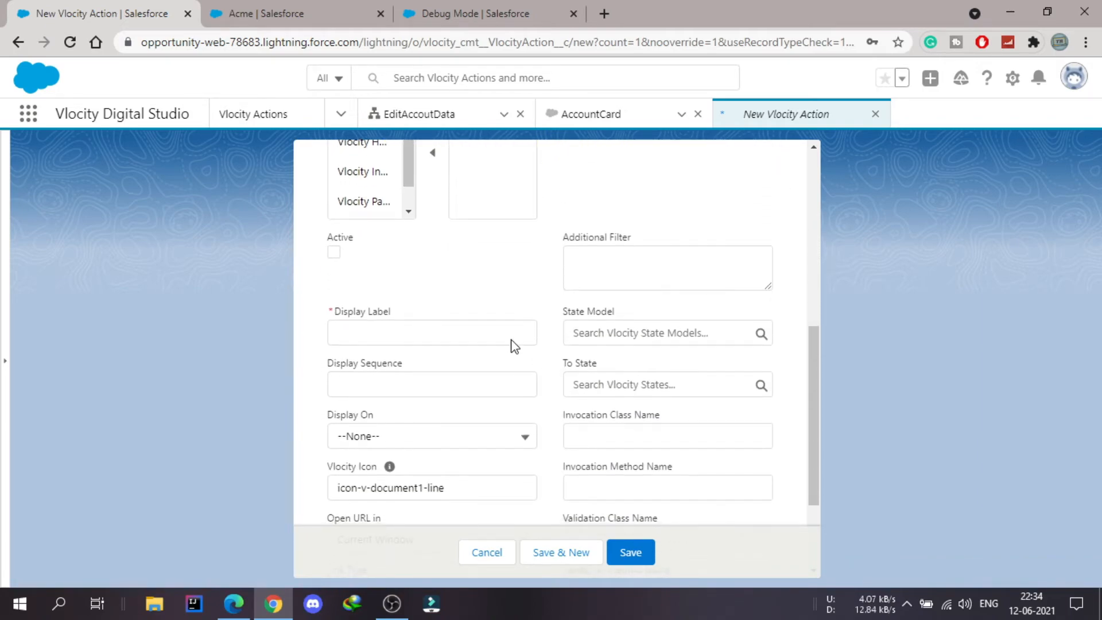
{"action": "left_click", "coordinate": [332, 250]}
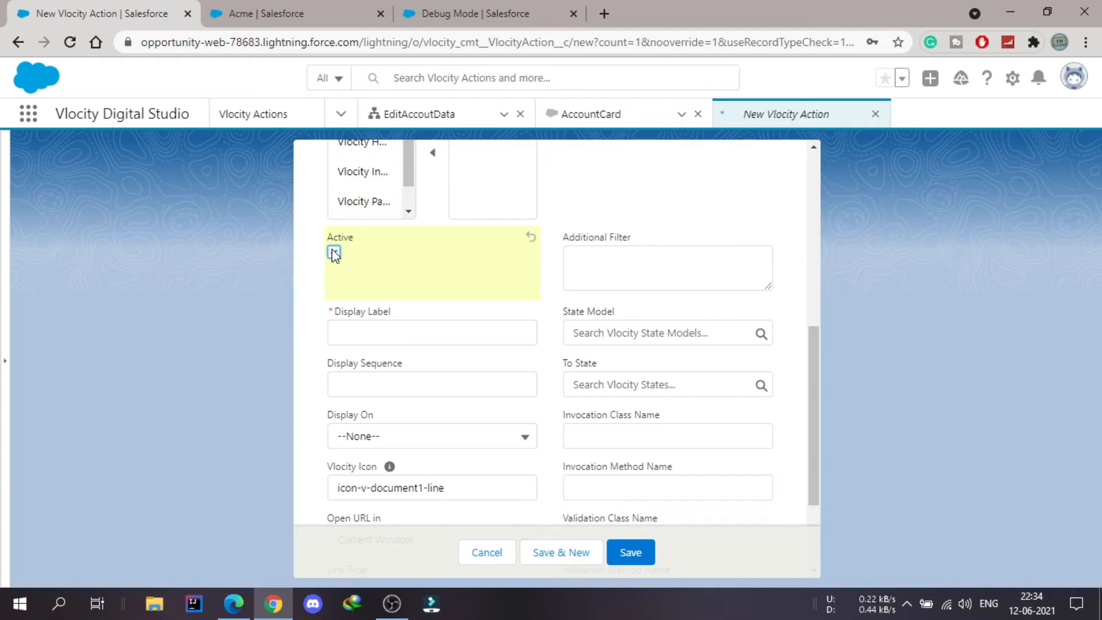
{"action": "scroll", "coordinate": [498, 291], "scroll_direction": "down", "scroll_amount": 2}
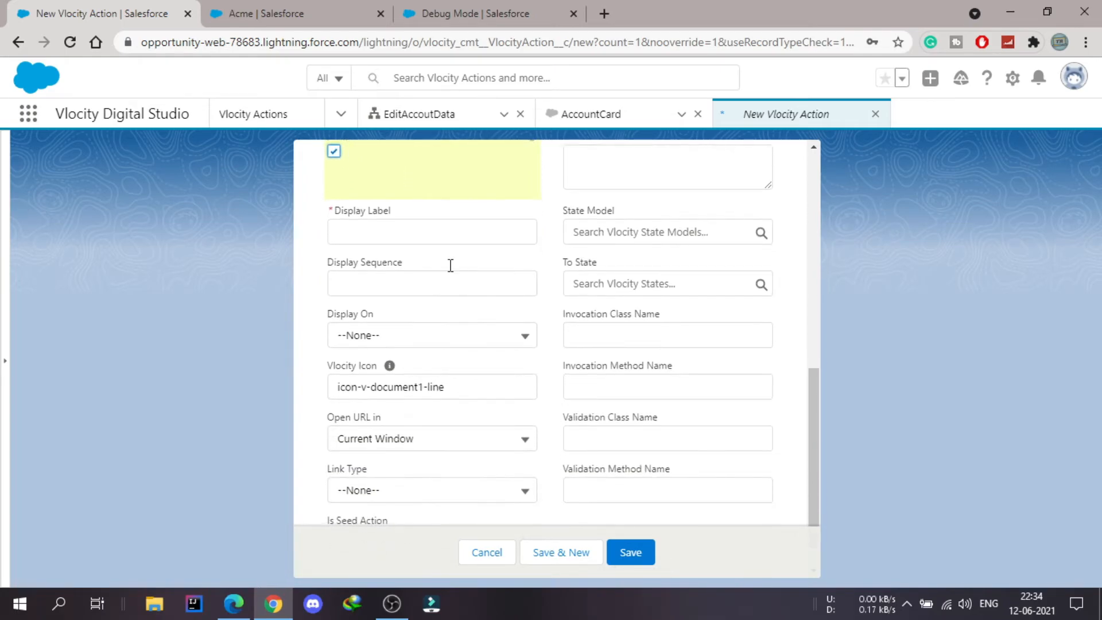
{"action": "left_click", "coordinate": [397, 233]}
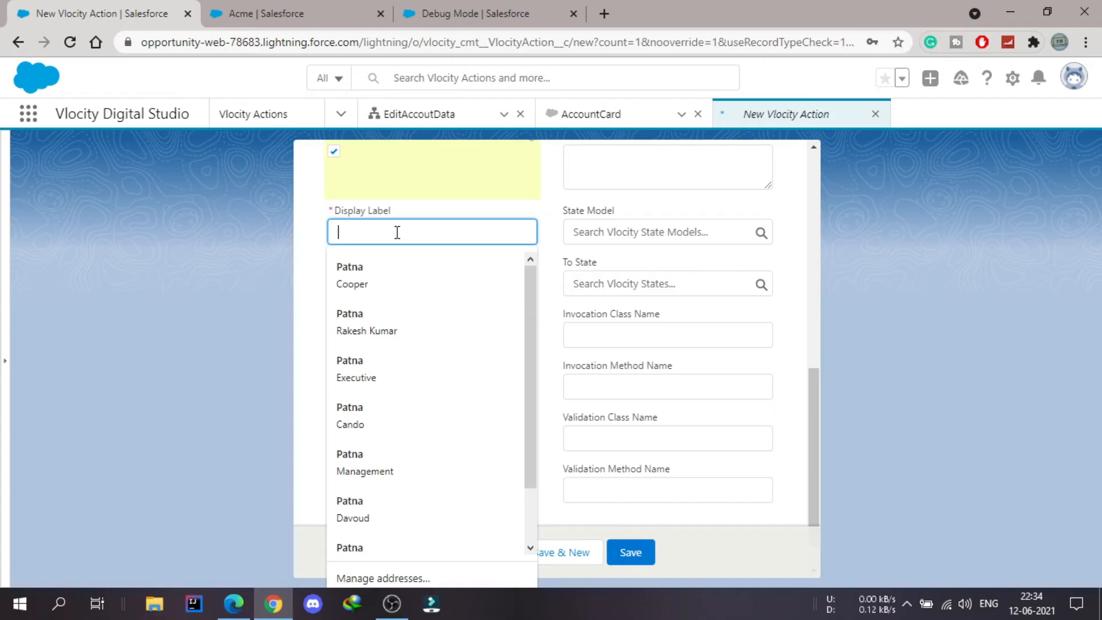
{"action": "type", "text": "Omniscript"}
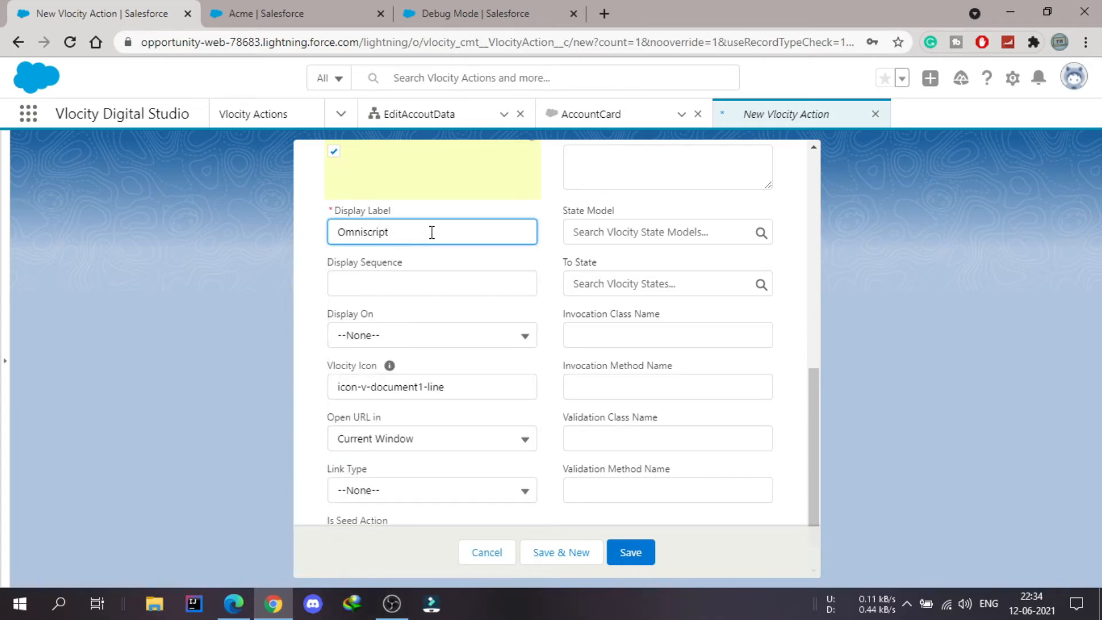
- Set the URL to open in New Tab / Window with the OmniScript link type, and save the Vlocity Action
{"action": "scroll", "coordinate": [535, 259], "scroll_direction": "down", "scroll_amount": 1}
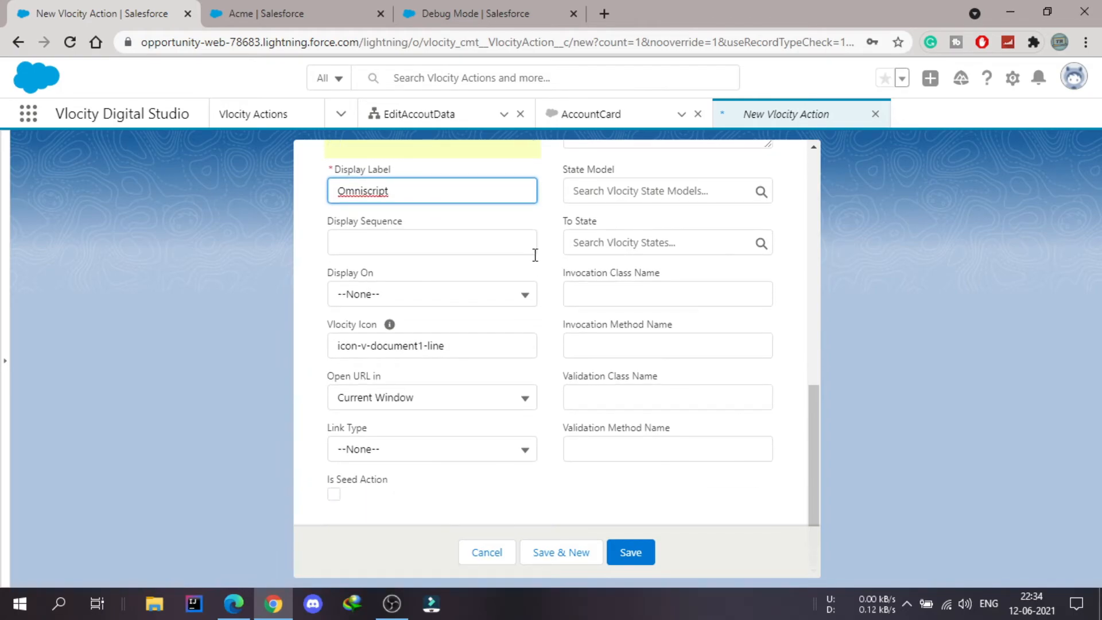
{"action": "left_click", "coordinate": [475, 398]}
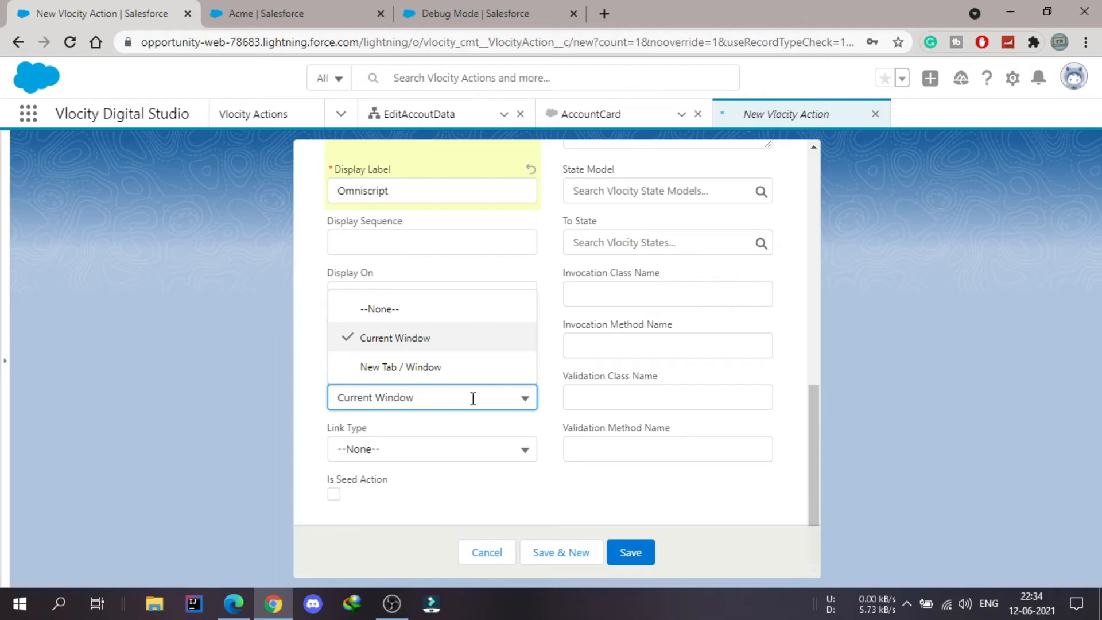
{"action": "left_click", "coordinate": [431, 368]}
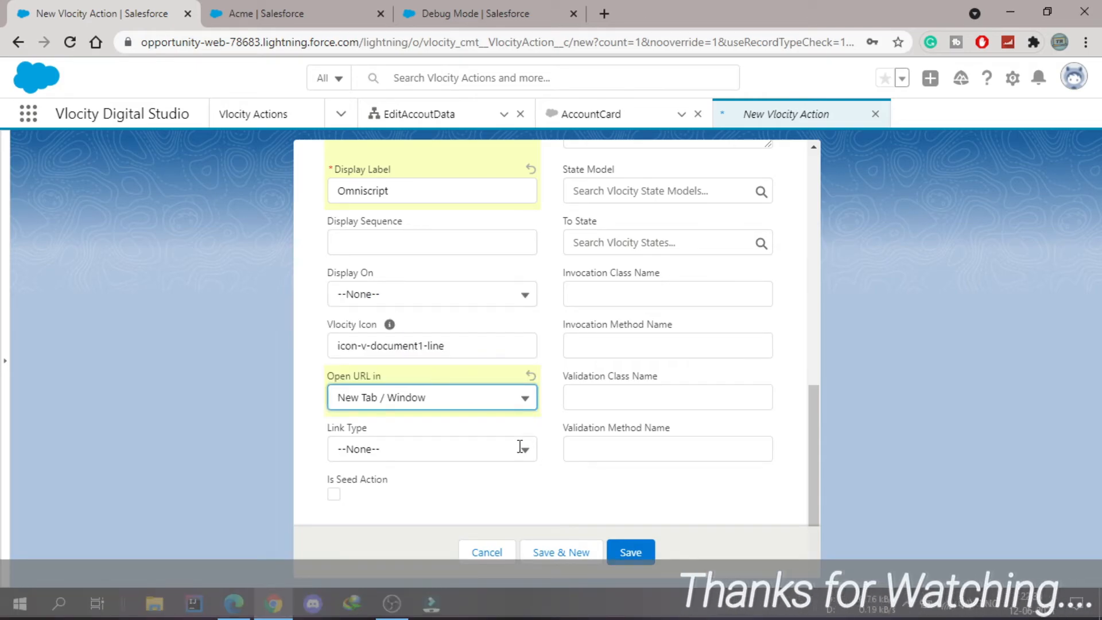
{"action": "left_click", "coordinate": [451, 449]}
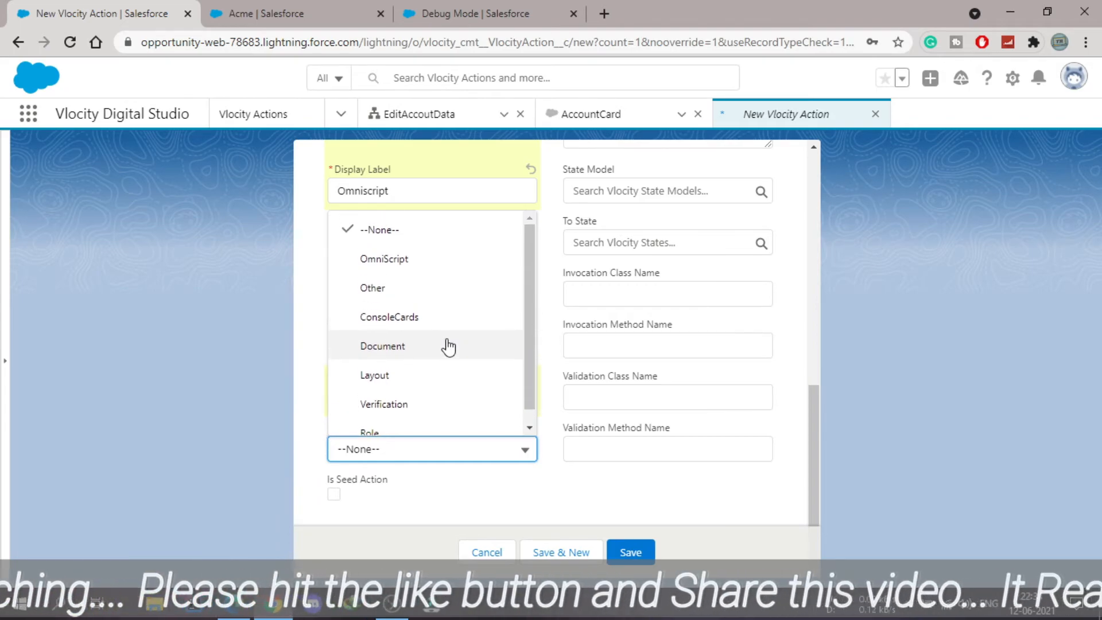
{"action": "left_click", "coordinate": [407, 263]}
{"action": "left_click", "coordinate": [630, 553]}
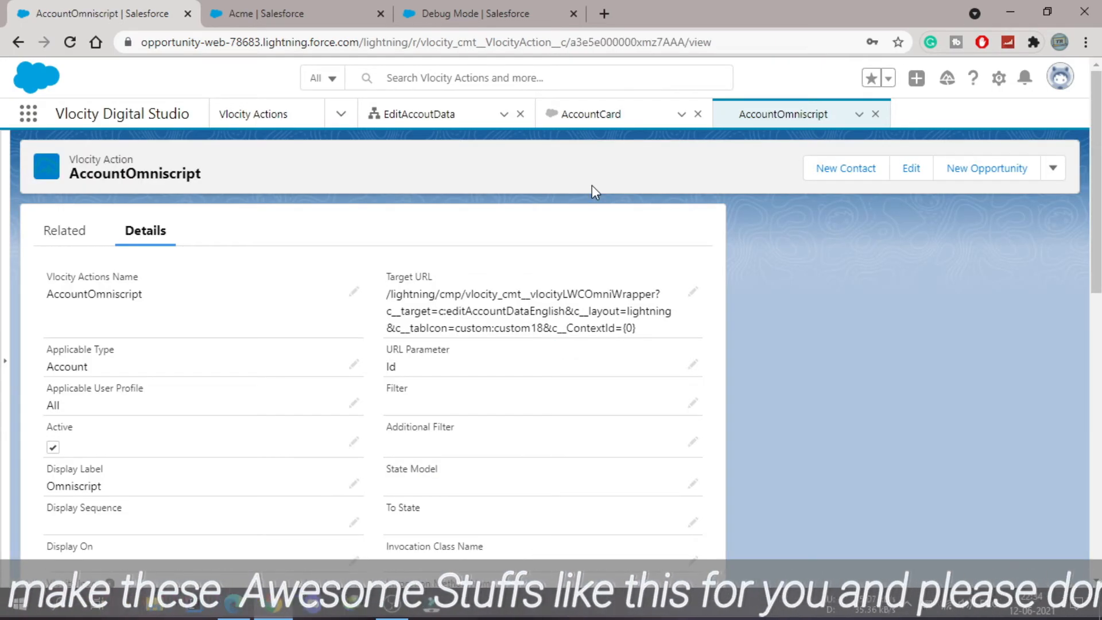
- Return to the AccountCard FlexCard and deactivate it for editing
{"action": "left_click", "coordinate": [594, 116]}
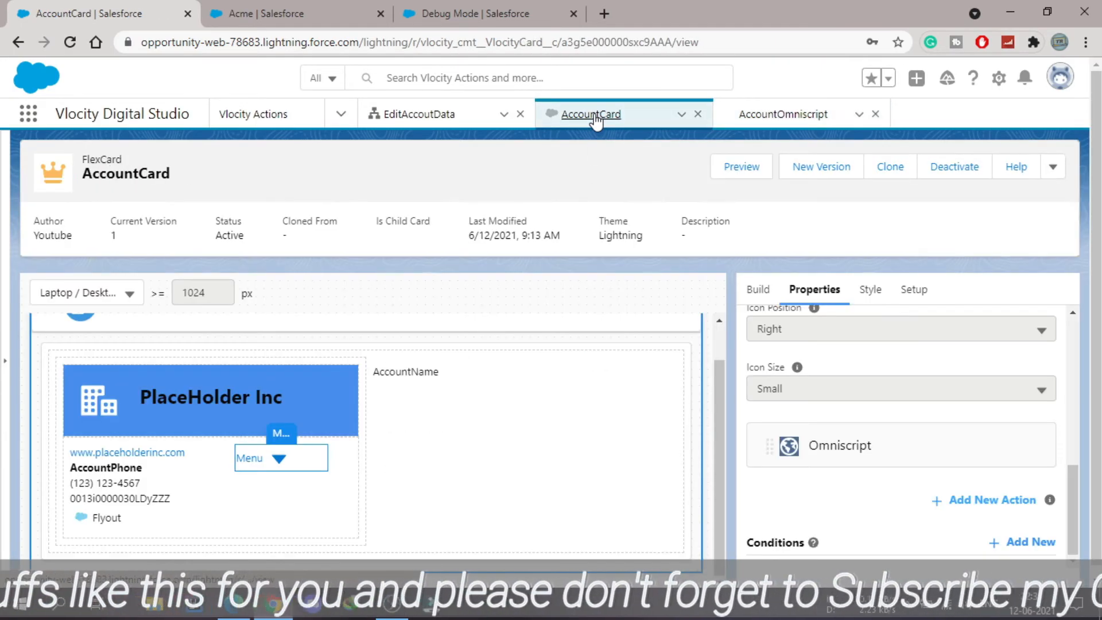
{"action": "left_click", "coordinate": [955, 167]}
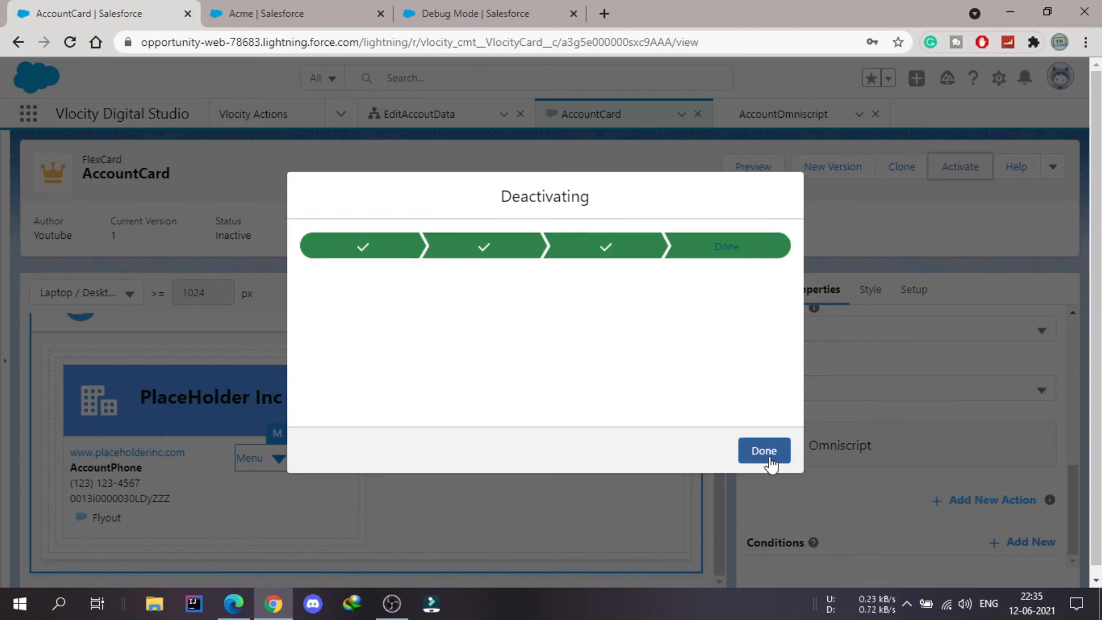
{"action": "left_click", "coordinate": [764, 451]}
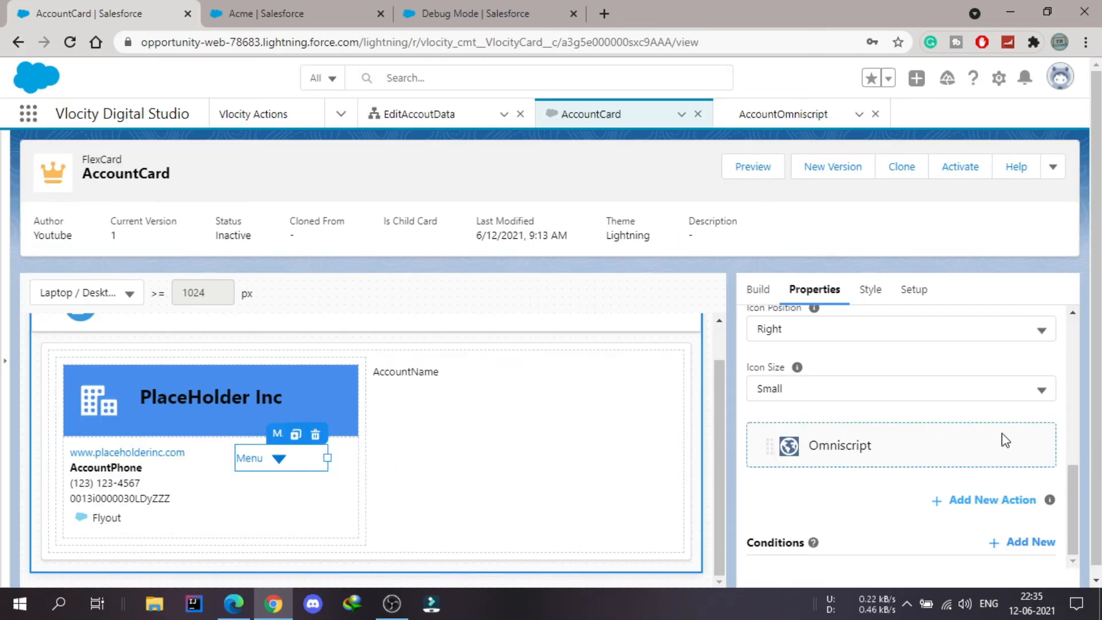
- Change the action type of the Menu's Omniscript action to Vlocity Action
{"action": "left_click", "coordinate": [1018, 413]}
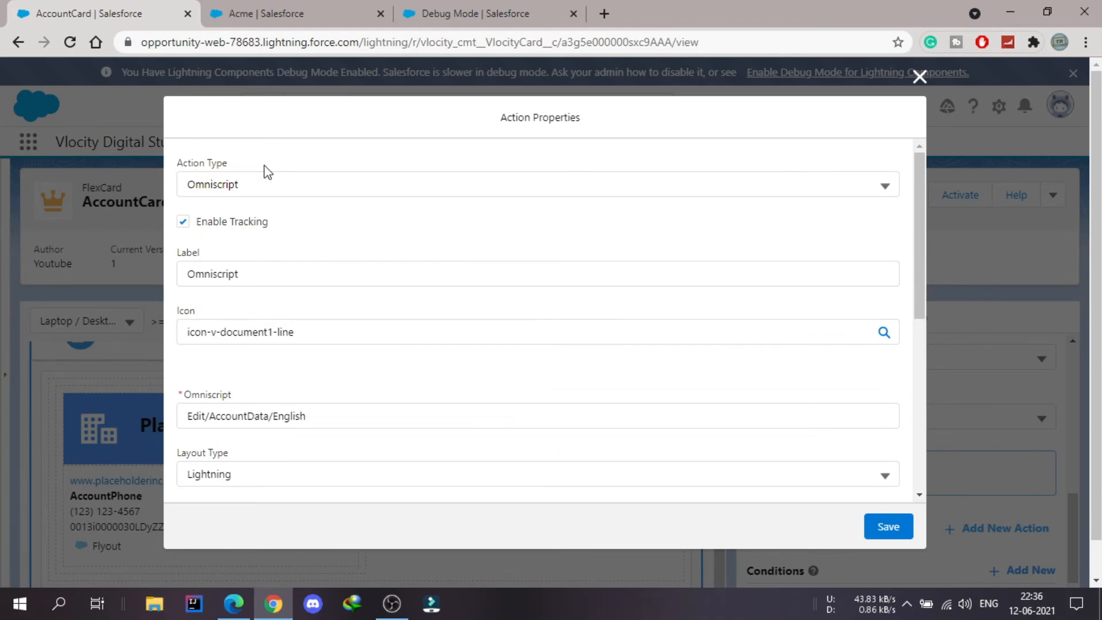
{"action": "left_click", "coordinate": [308, 191]}
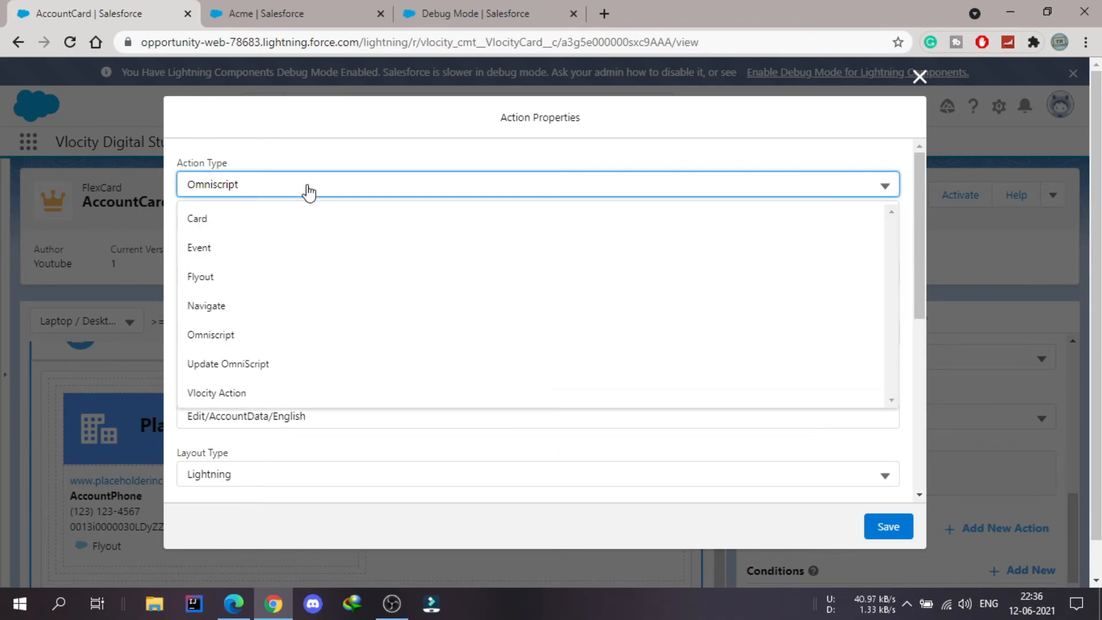
{"action": "left_click", "coordinate": [273, 395]}
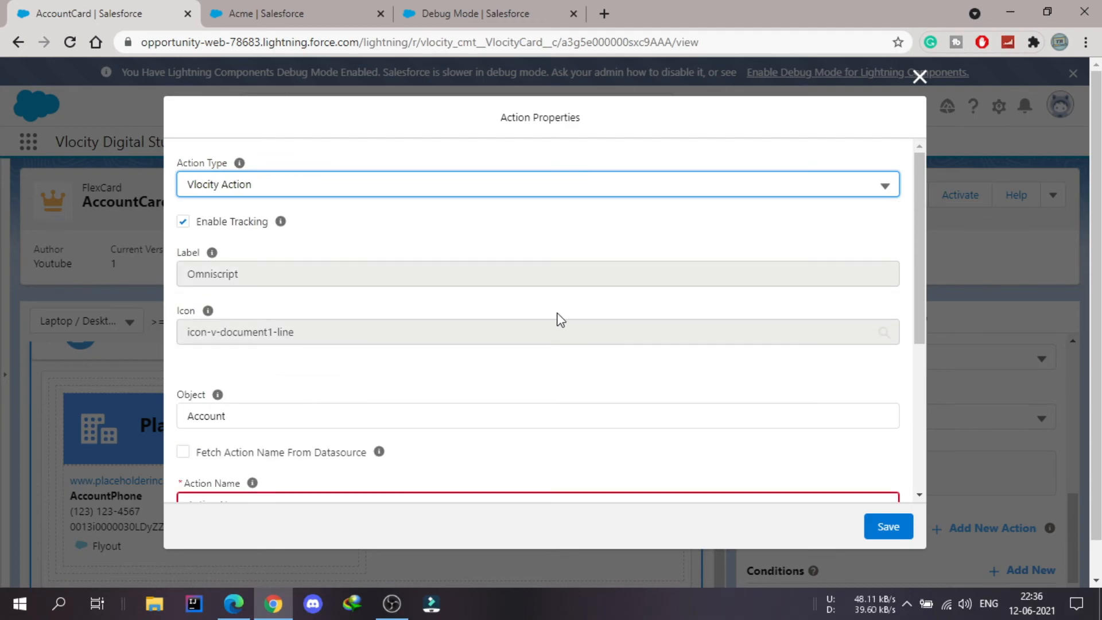
- Choose AccountOmniscript as the action name for the Account object, then save the action and activate the AccountCard FlexCard
{"action": "scroll", "coordinate": [561, 319], "scroll_direction": "down", "scroll_amount": 3}
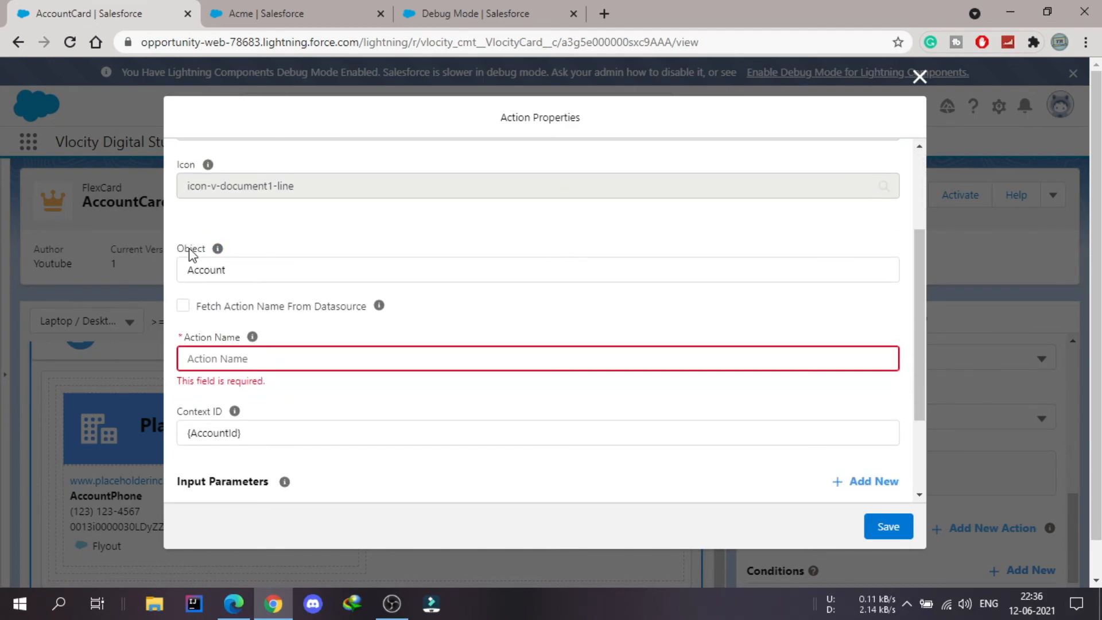
{"action": "left_click", "coordinate": [238, 272]}
{"action": "left_click", "coordinate": [524, 233]}
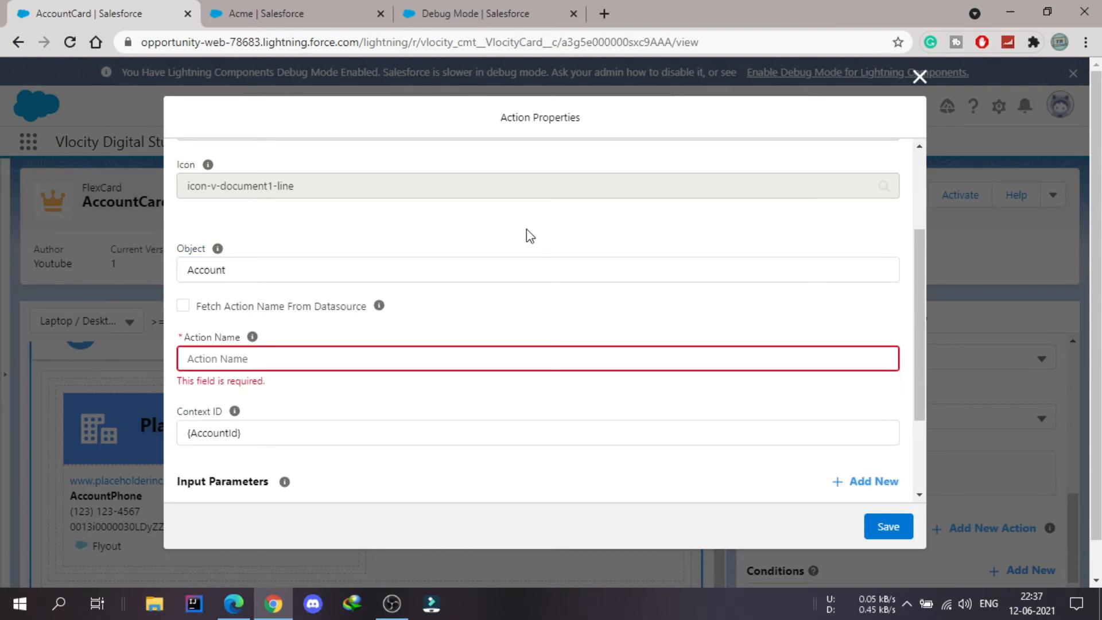
{"action": "left_click", "coordinate": [411, 363]}
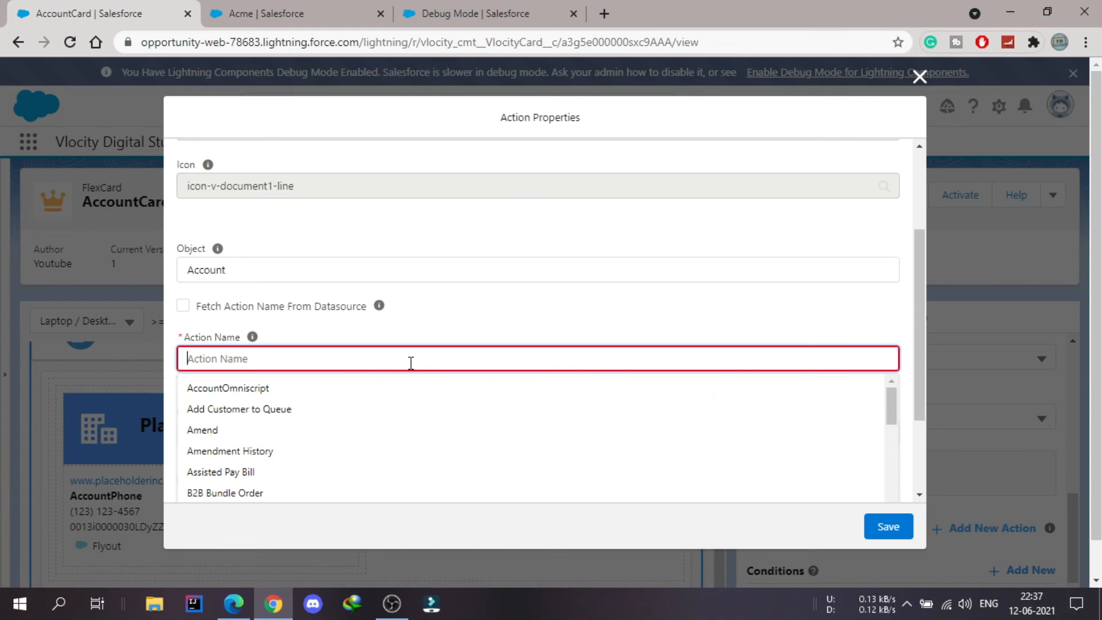
{"action": "left_click", "coordinate": [246, 390]}
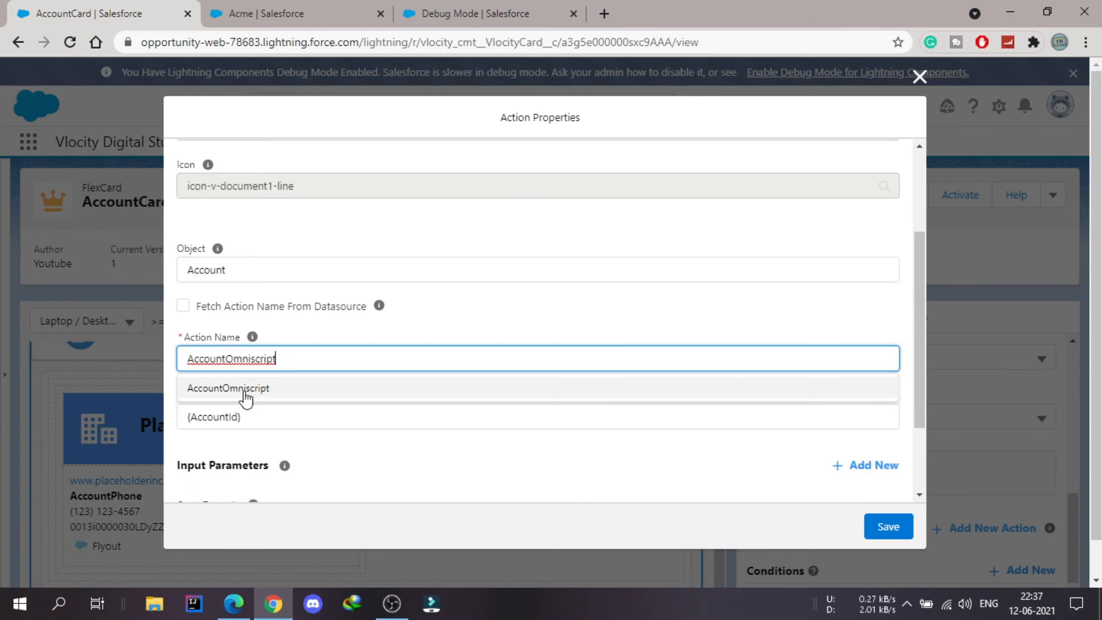
{"action": "left_click", "coordinate": [539, 326]}
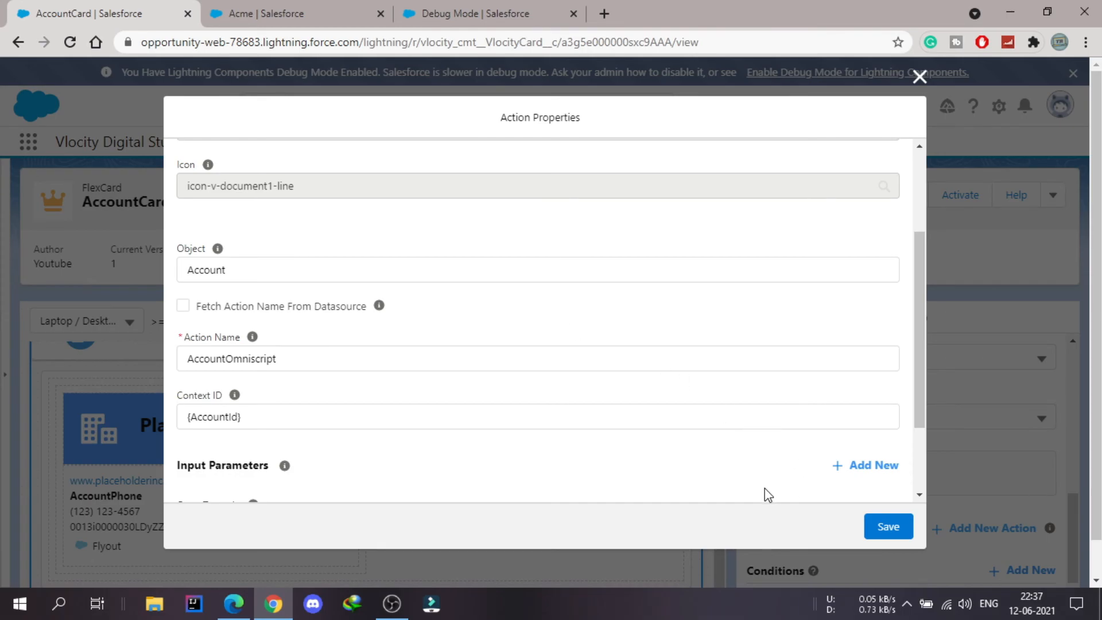
{"action": "left_click", "coordinate": [894, 524]}
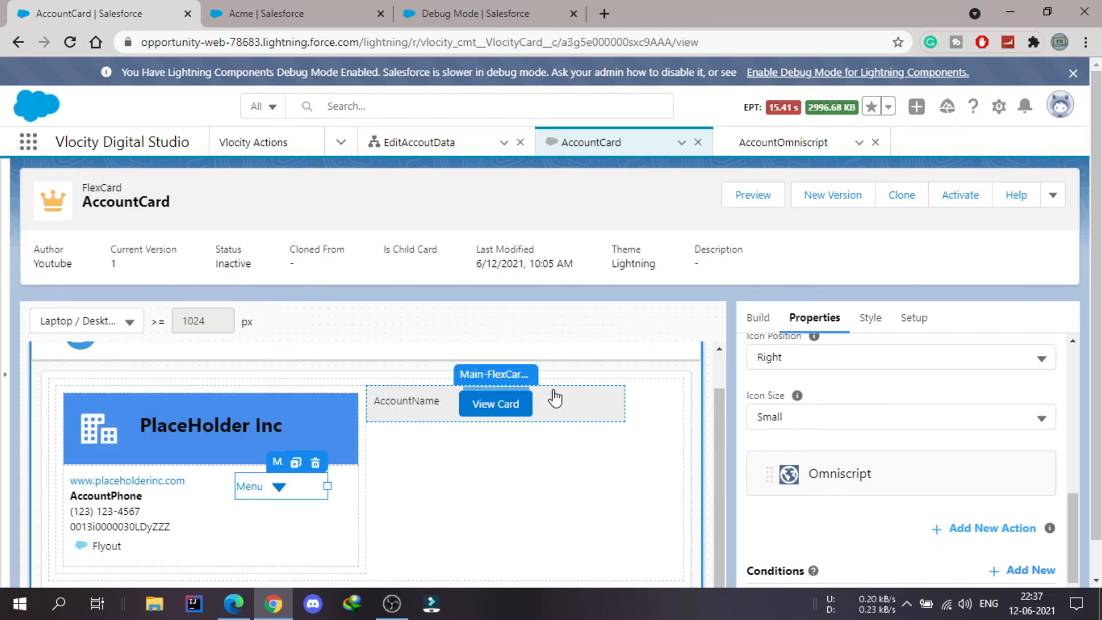
{"action": "left_click", "coordinate": [971, 197]}
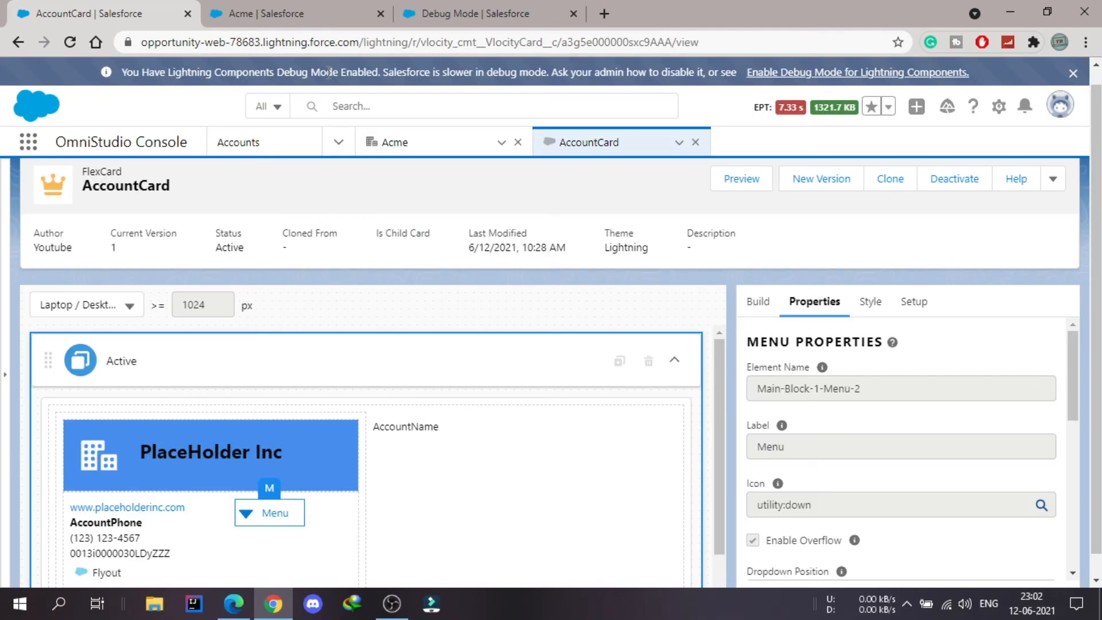
- Switch to the Acme account page, clear its client-side storages through the debug storage indicator, and reload it
{"action": "left_click", "coordinate": [303, 11]}
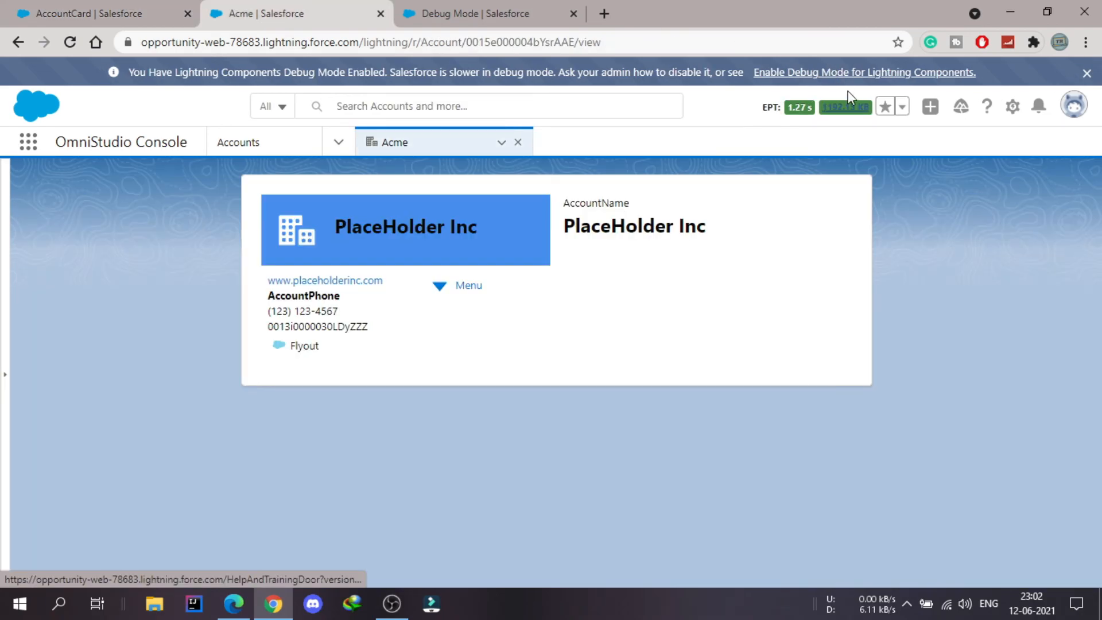
{"action": "left_click", "coordinate": [855, 112]}
{"action": "key", "text": "Return"}
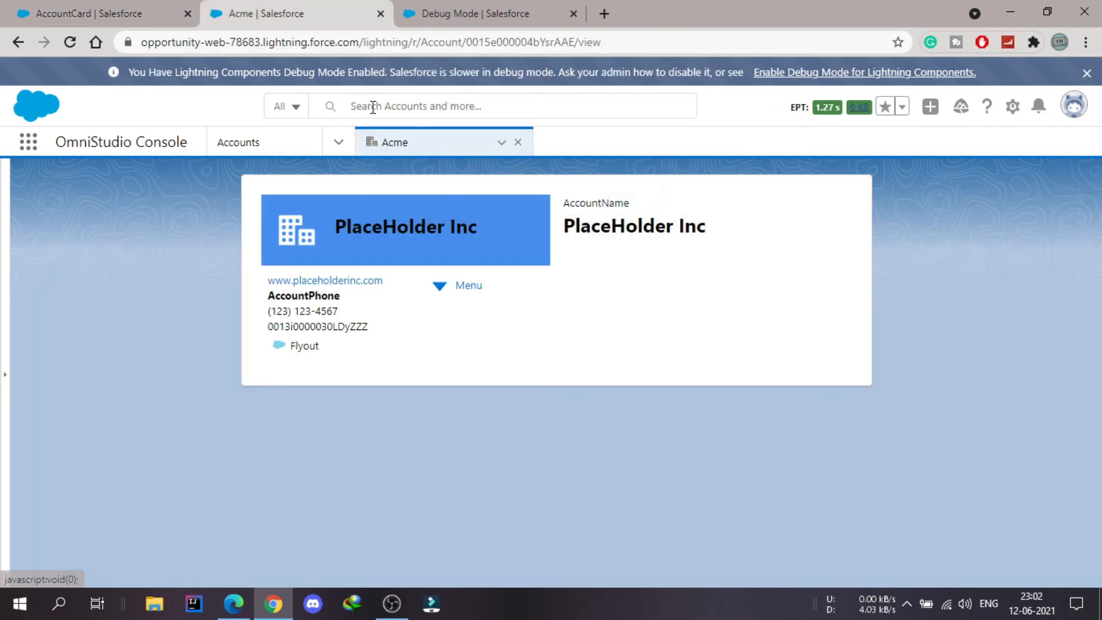
{"action": "left_click", "coordinate": [64, 39]}
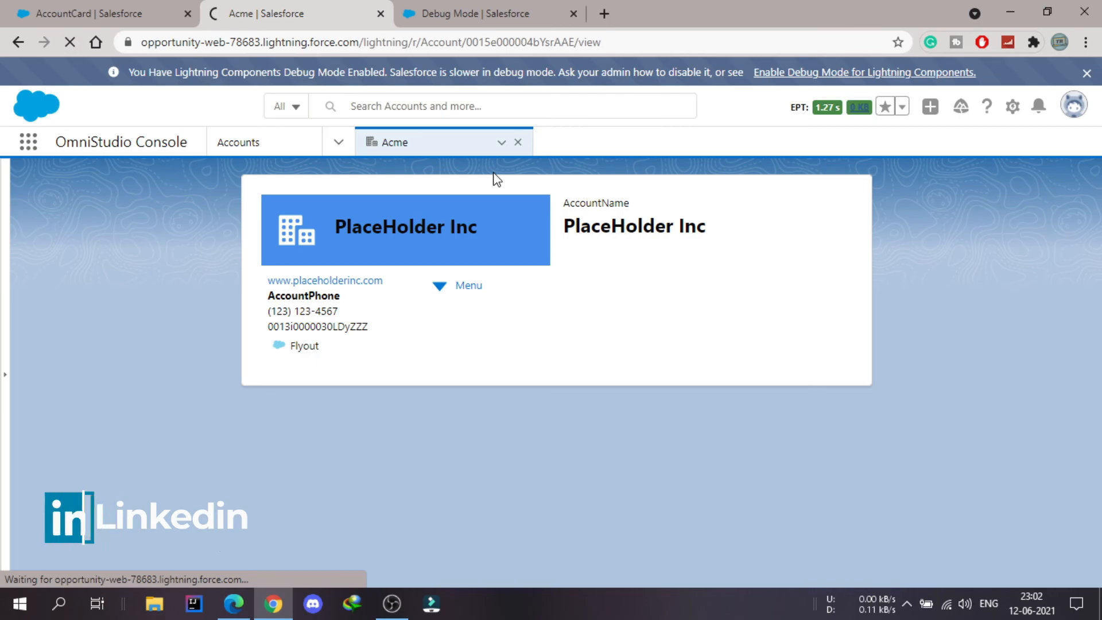
- Launch the Omniscript action from the card's Menu on the Acme account page
{"action": "left_click", "coordinate": [457, 296]}
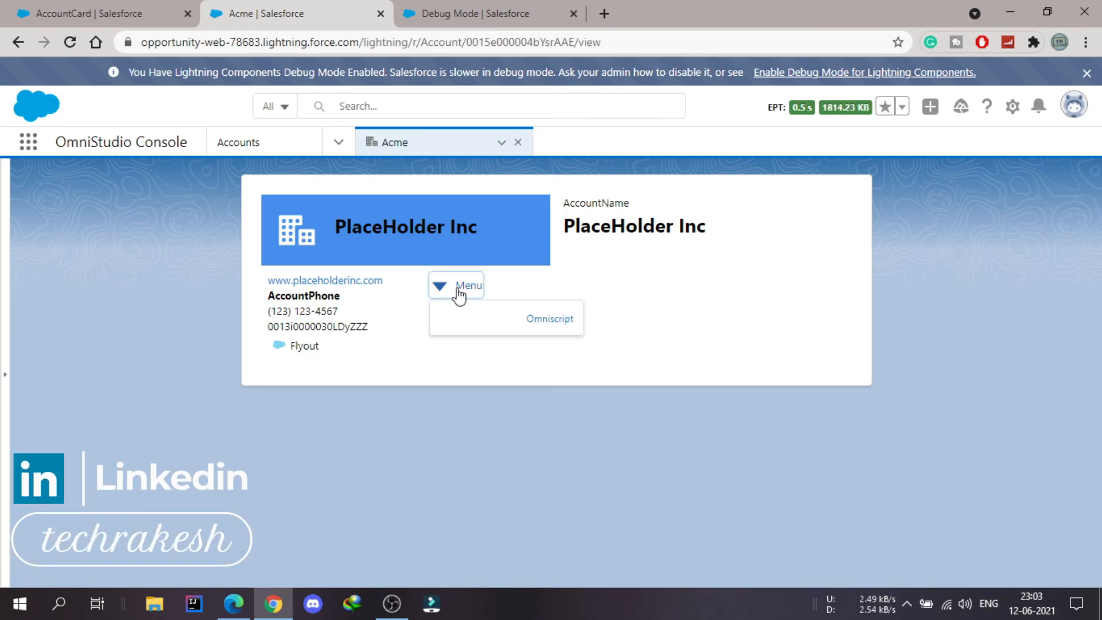
{"action": "left_click", "coordinate": [543, 329]}
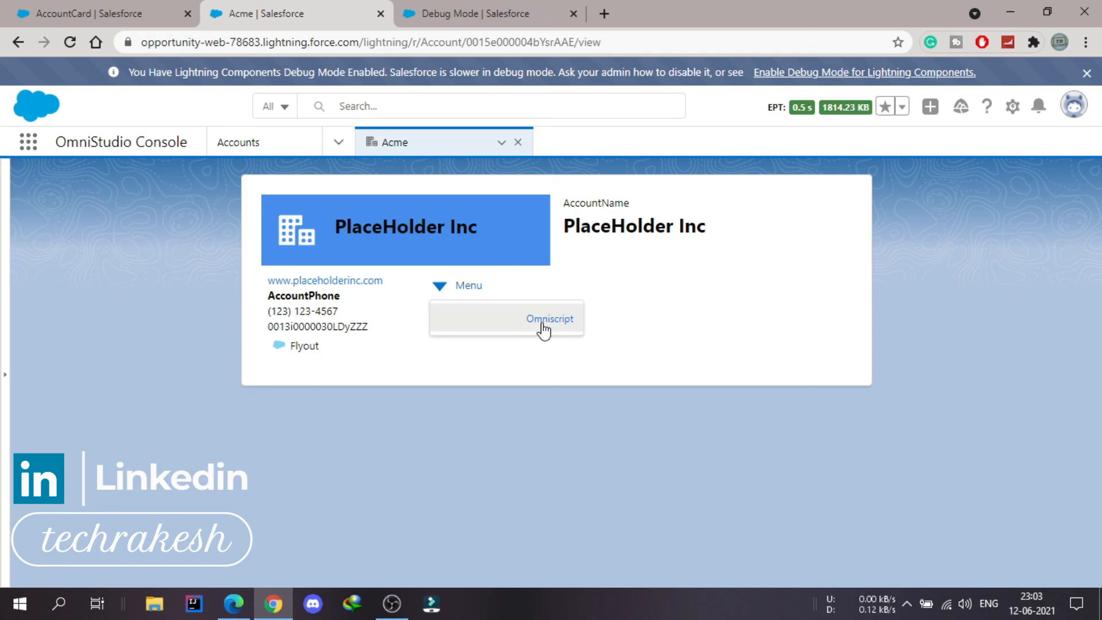